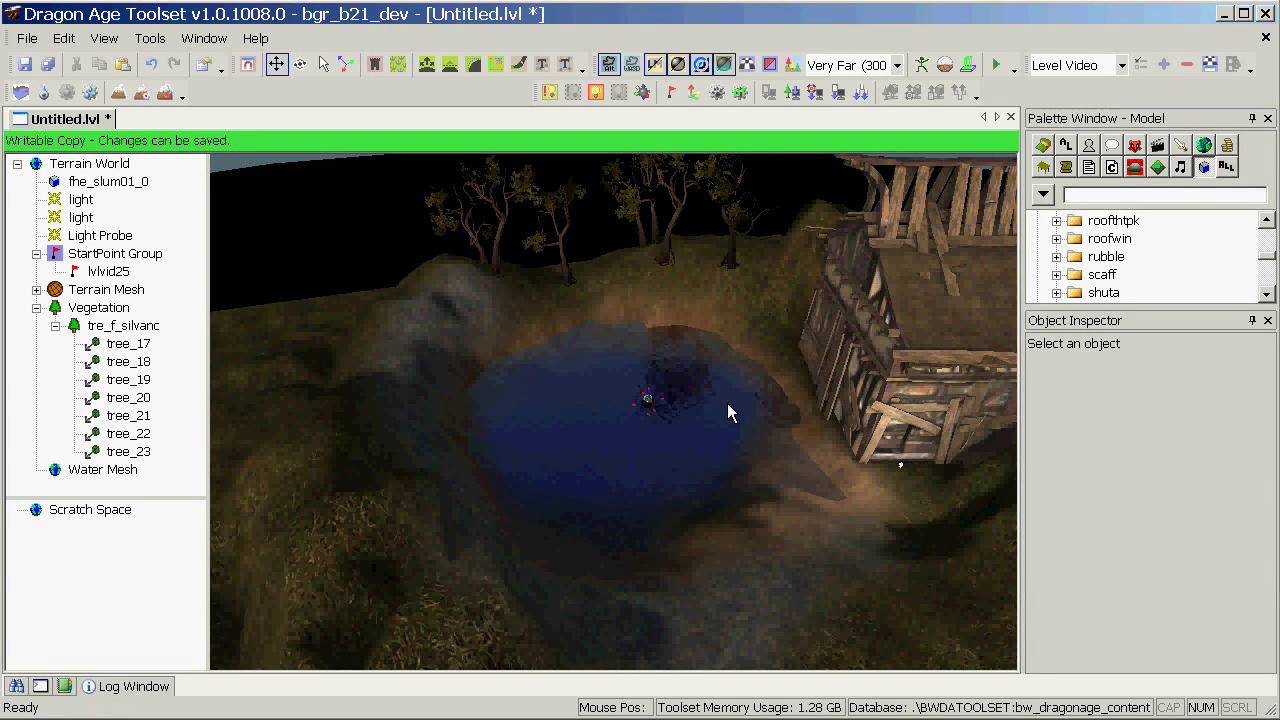
Zoom out and recentre the viewport so the whole pond-and-house terrain square shows
scroll(727, 410, "down", 10)
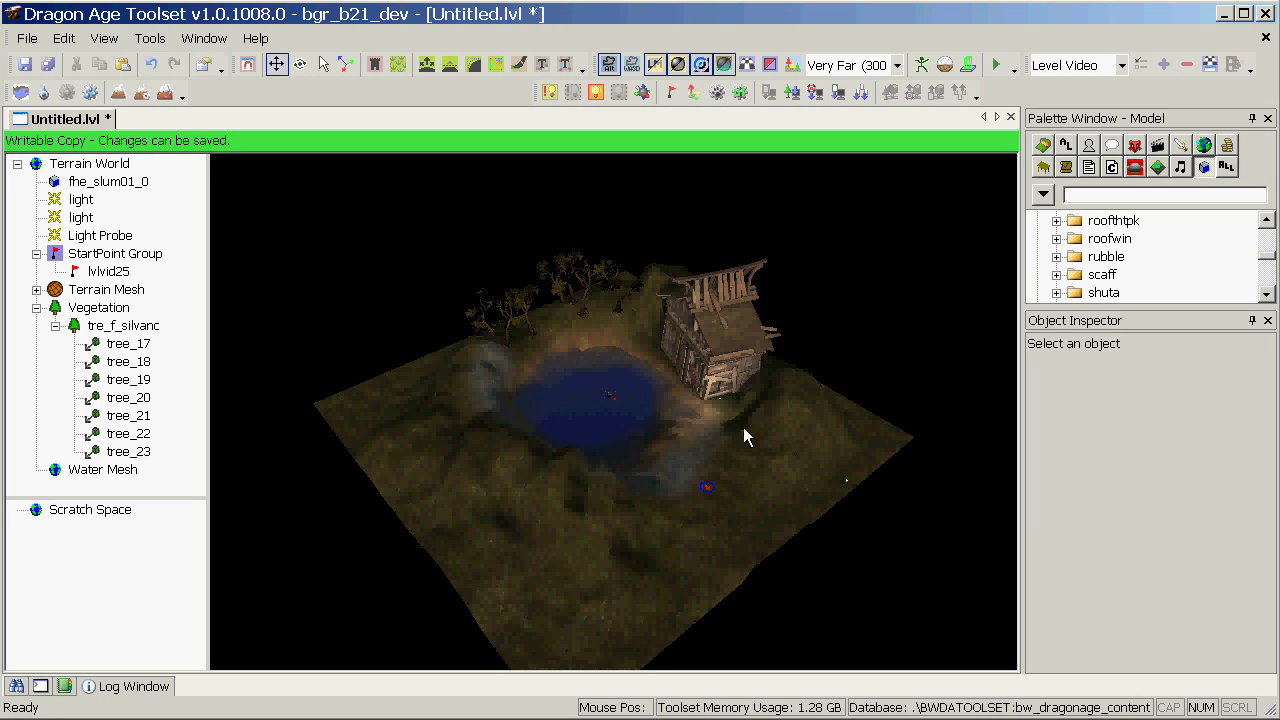
middle_click_drag(743, 427, 703, 420)
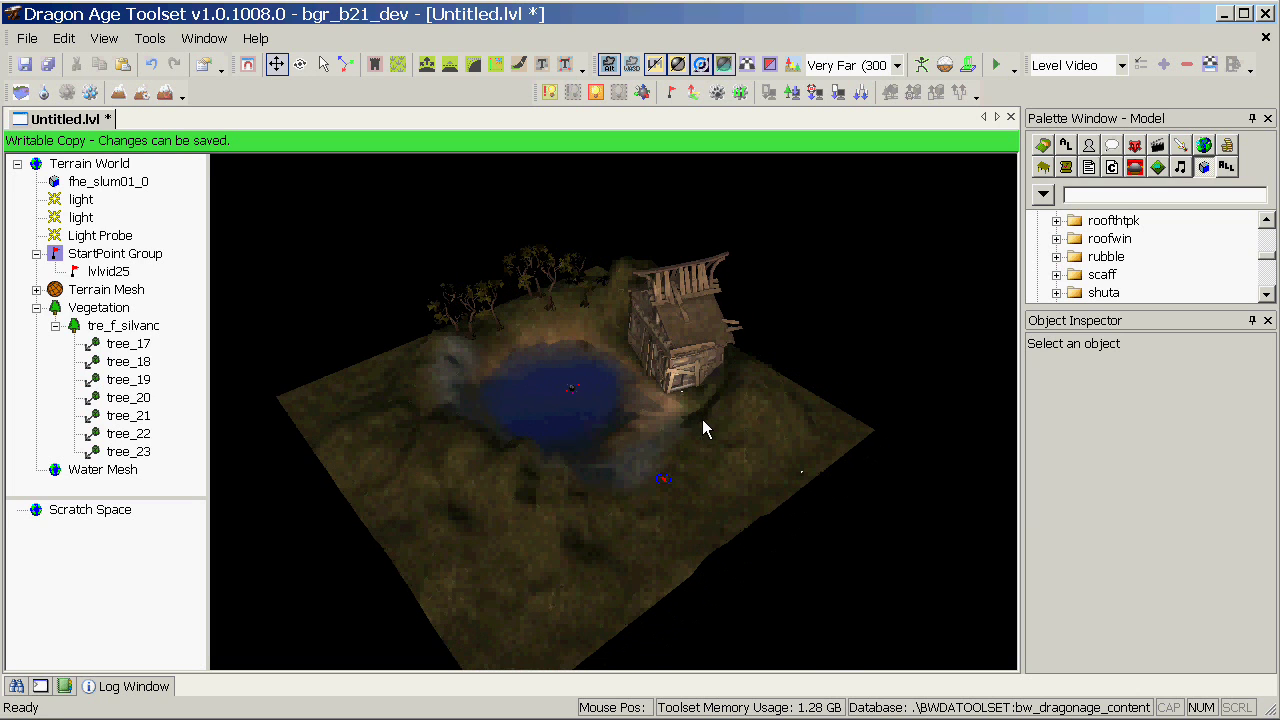
Run the complete local post to generate pathfinding, light probes and trees for the level
left_click(862, 92)
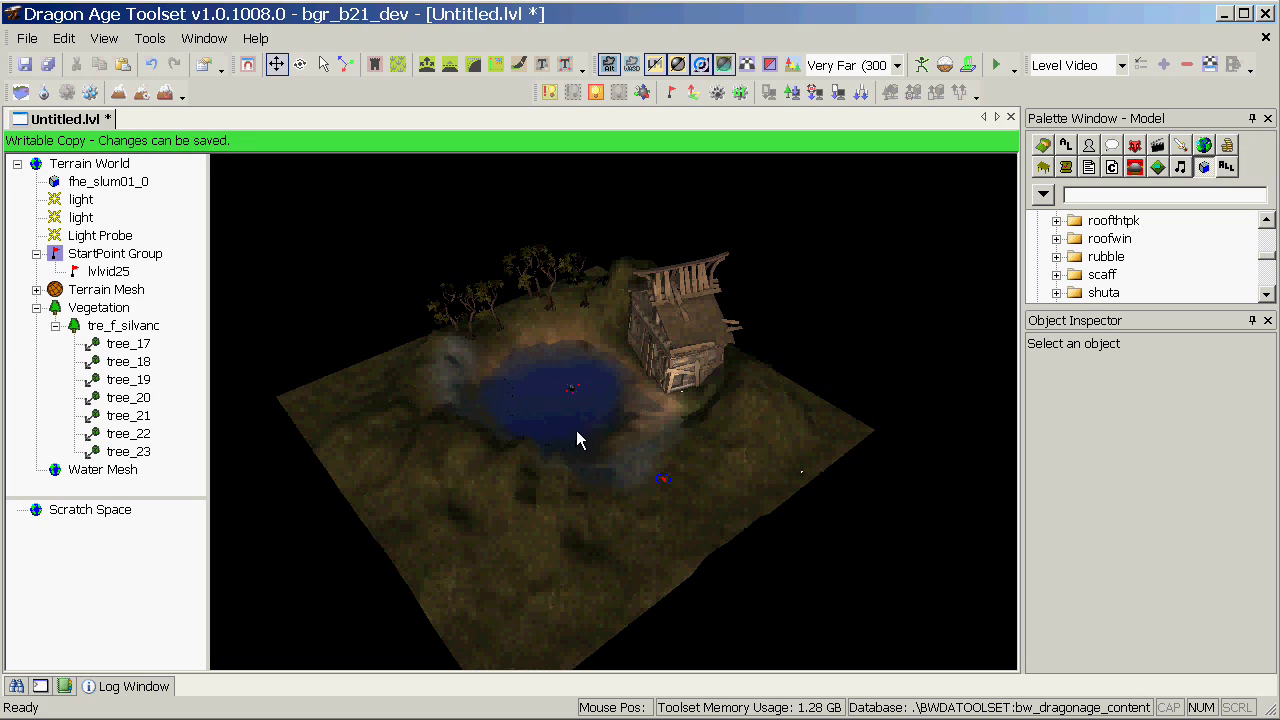
Save the untitled level to the Desktop as 'level video.lvl'
left_click(26, 64)
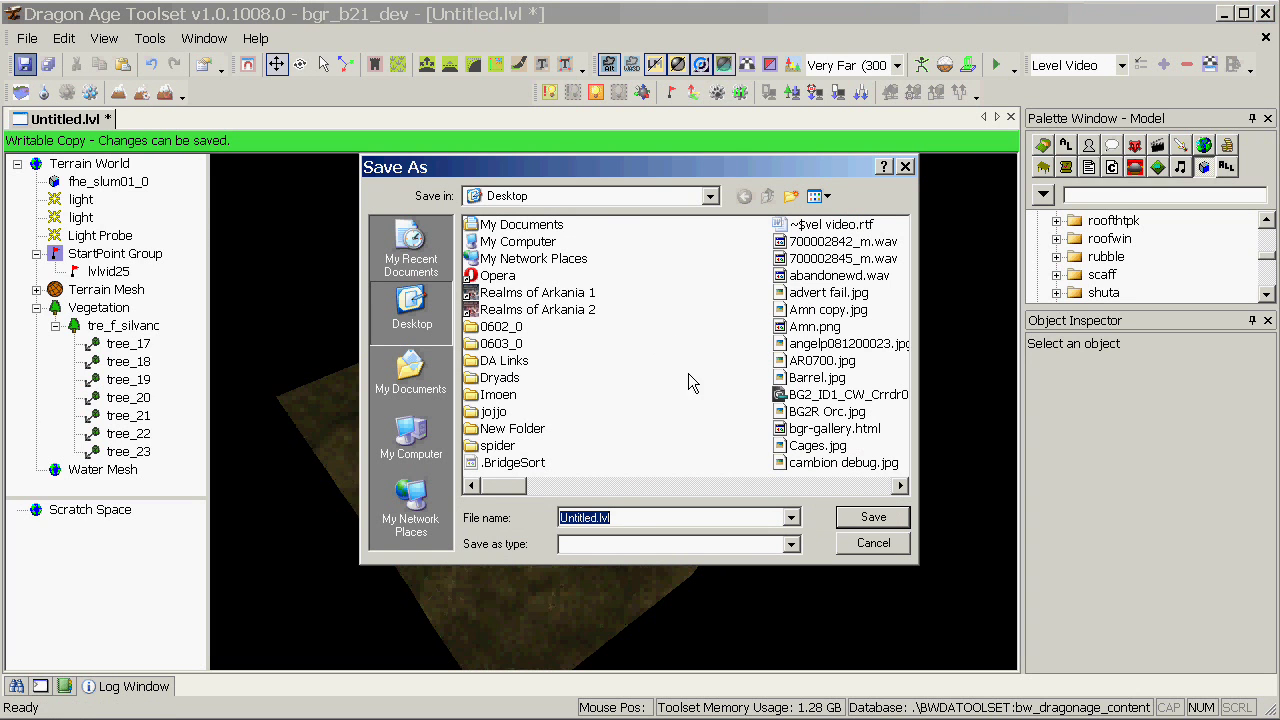
left_click_drag(607, 518, 514, 517)
type("level video")
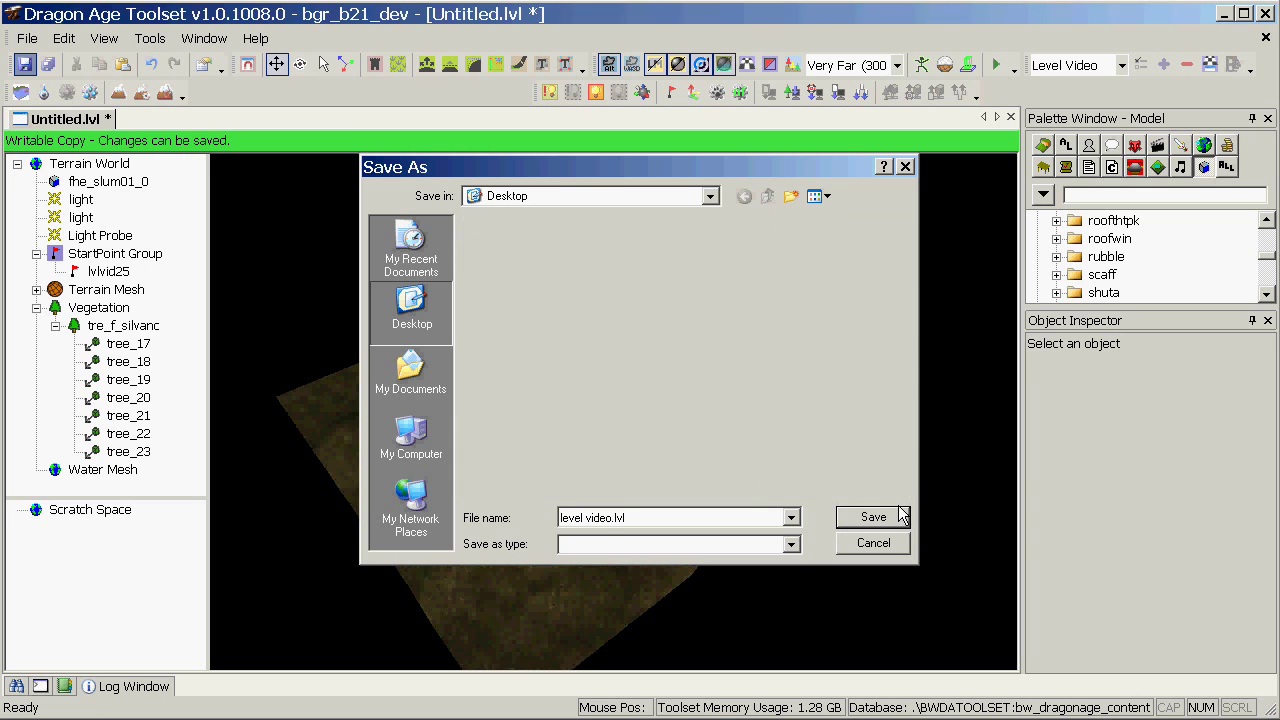
left_click(874, 517)
left_click(28, 39)
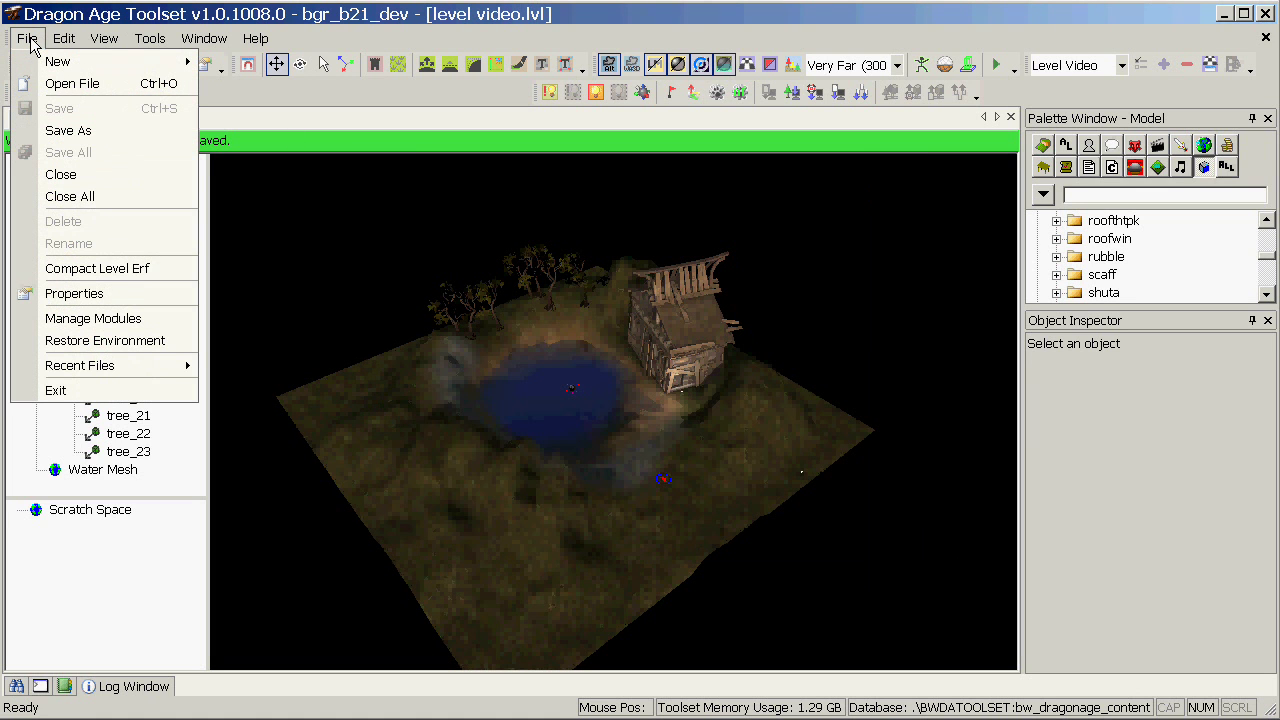
Switch to the Single Player module, confirming the open editors may close
left_click(86, 318)
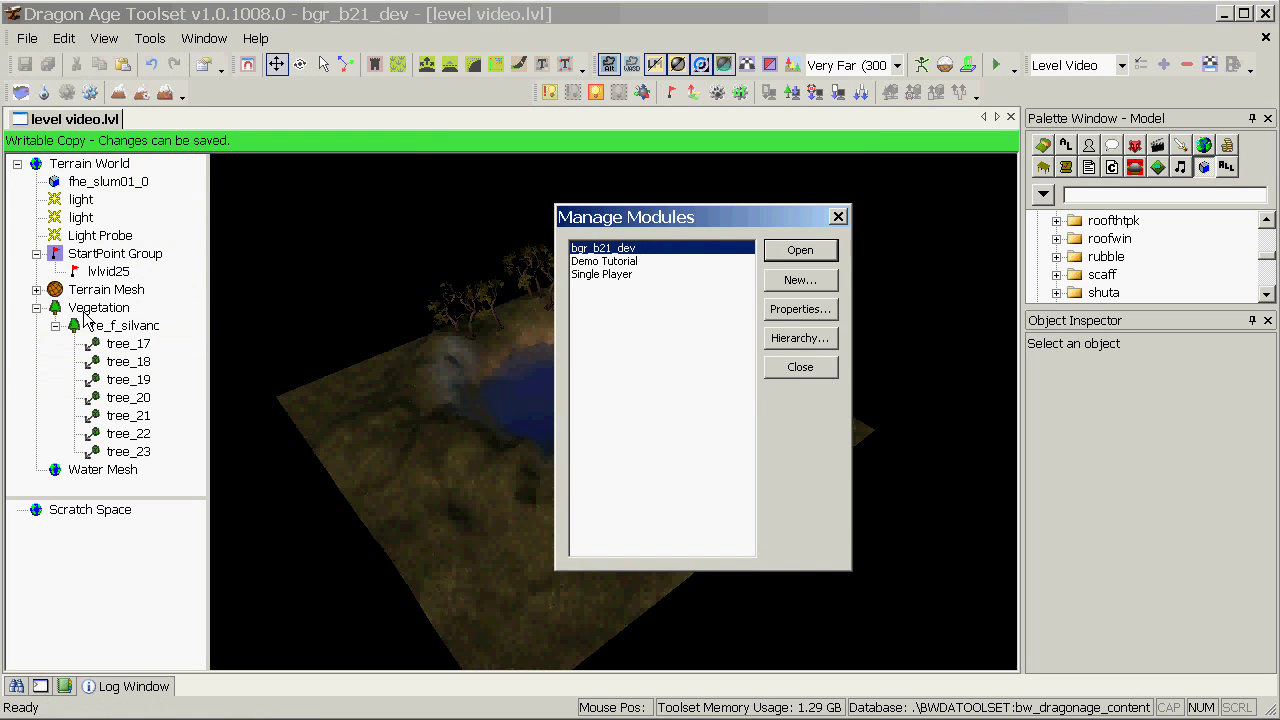
left_click(800, 250)
left_click(684, 449)
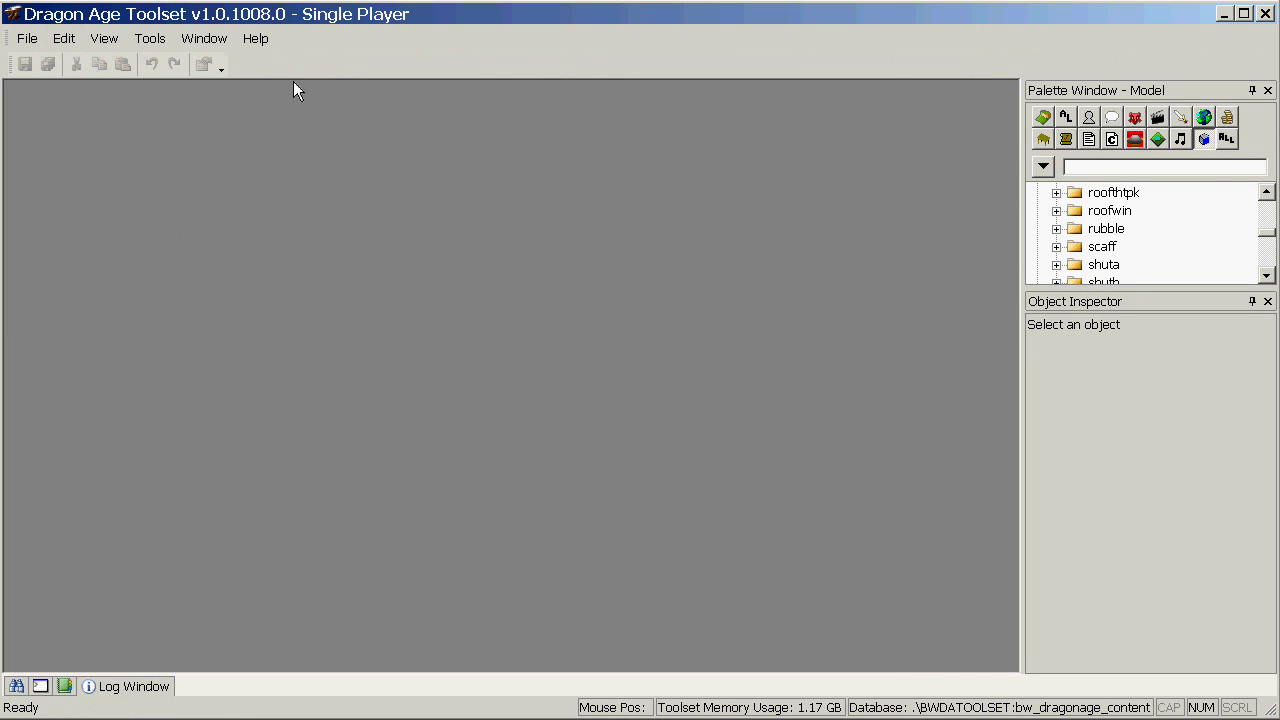
Reopen level video.lvl from Recent Files and set SpeedTree distance to Very Far (300 m)
left_click(30, 42)
mouse_move(123, 337)
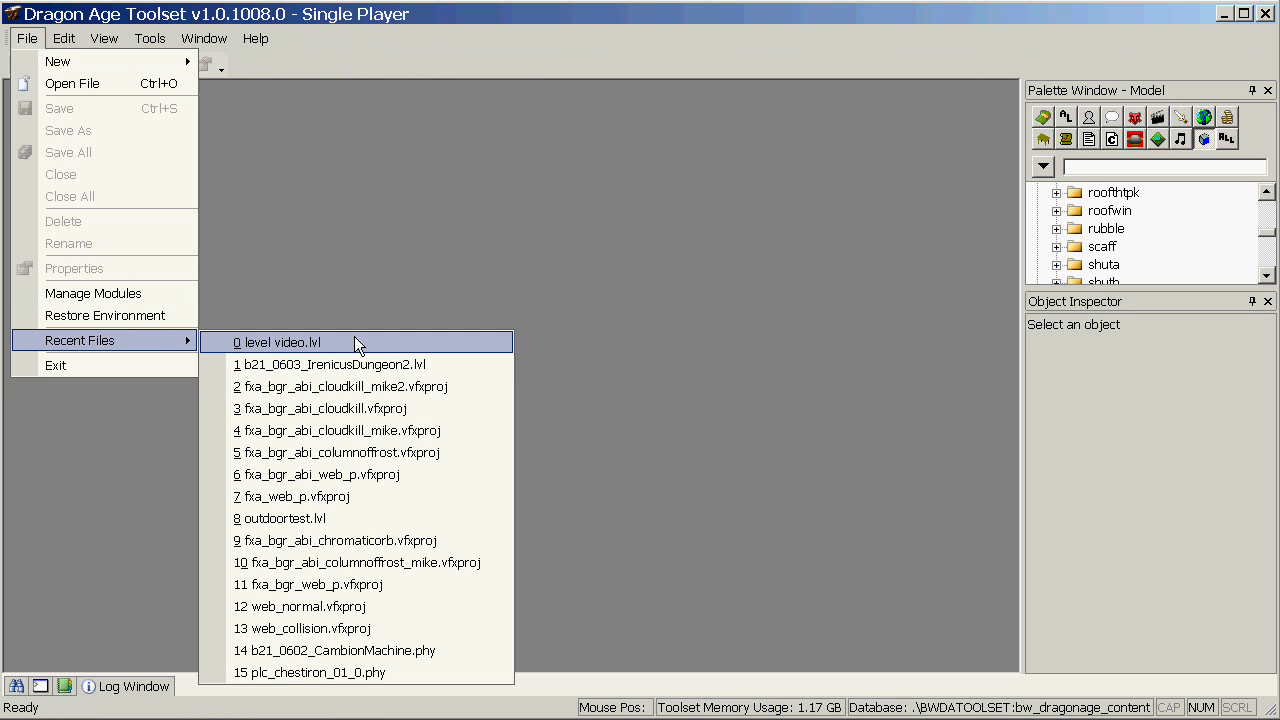
left_click(382, 343)
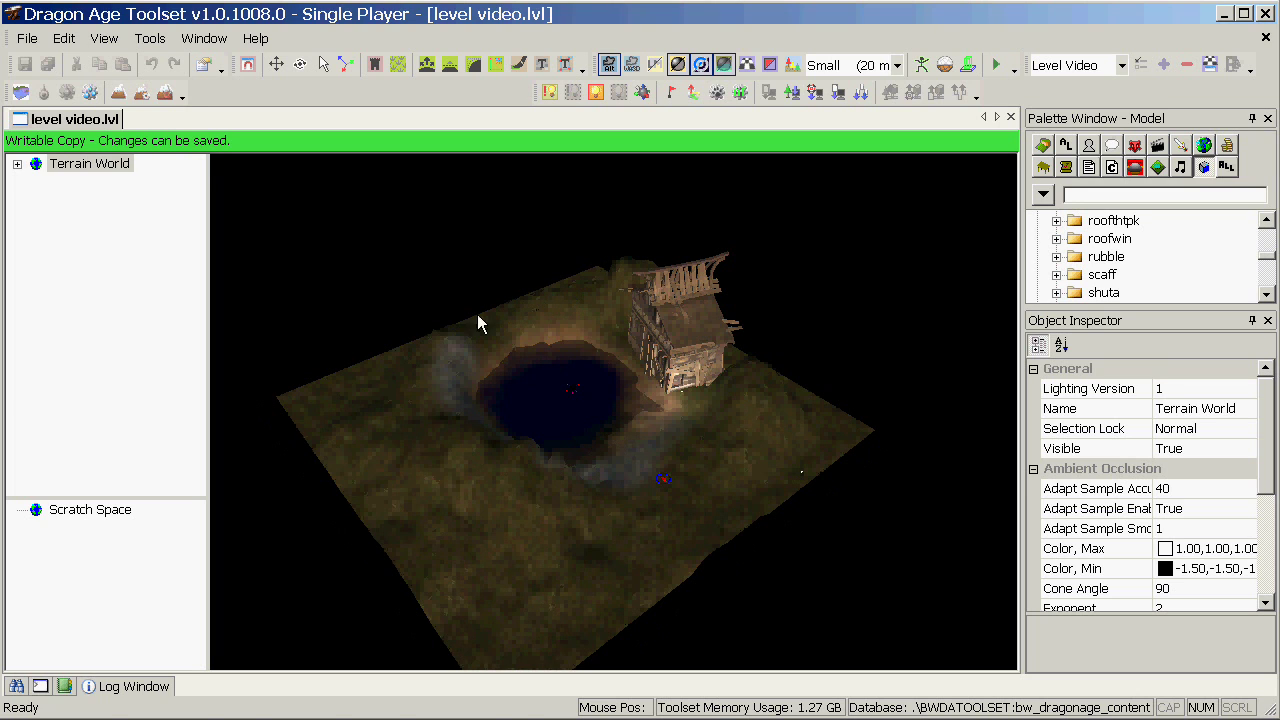
left_click(896, 65)
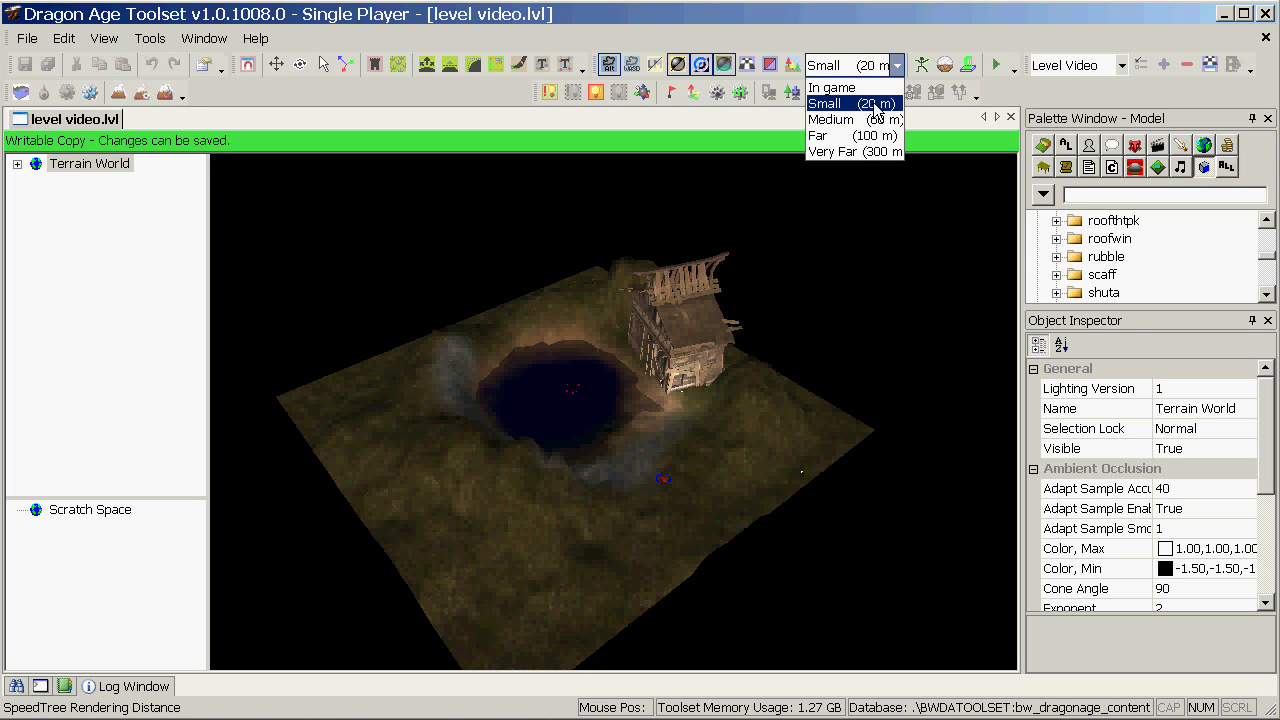
left_click(868, 151)
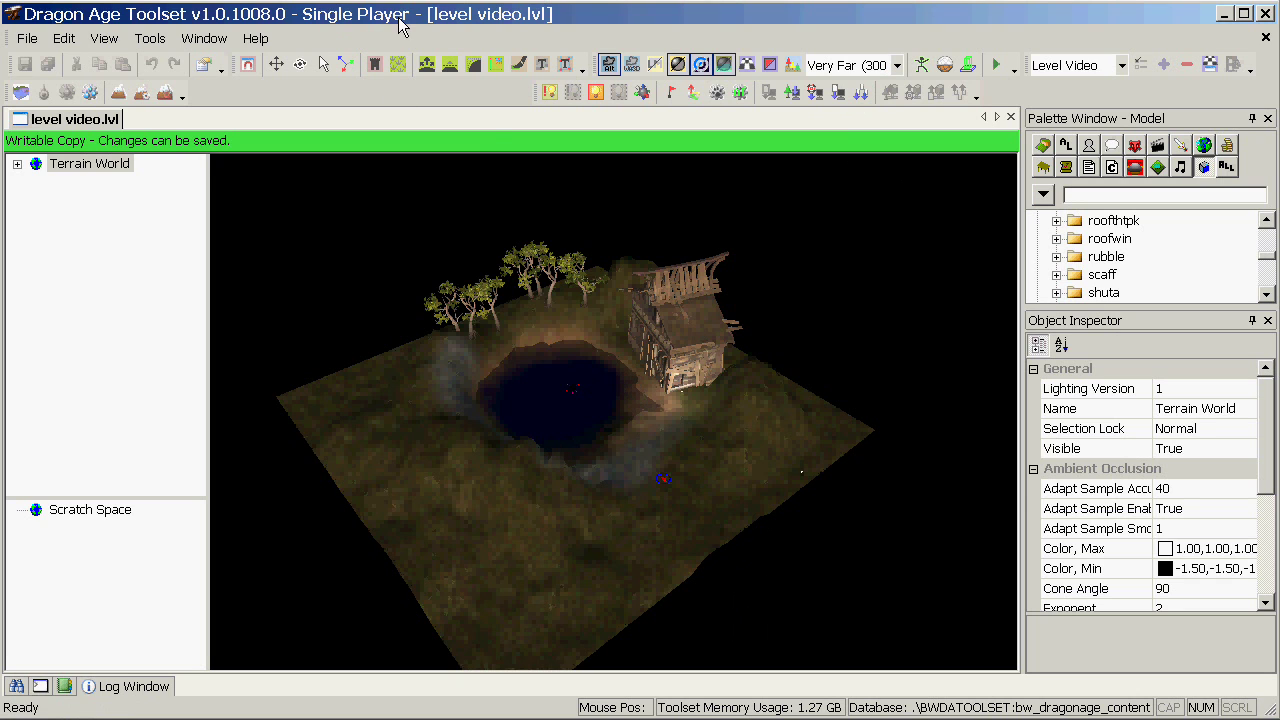
Post the level for pathfinding, then move the BioWare Dragon Age folder window aside
left_click(860, 92)
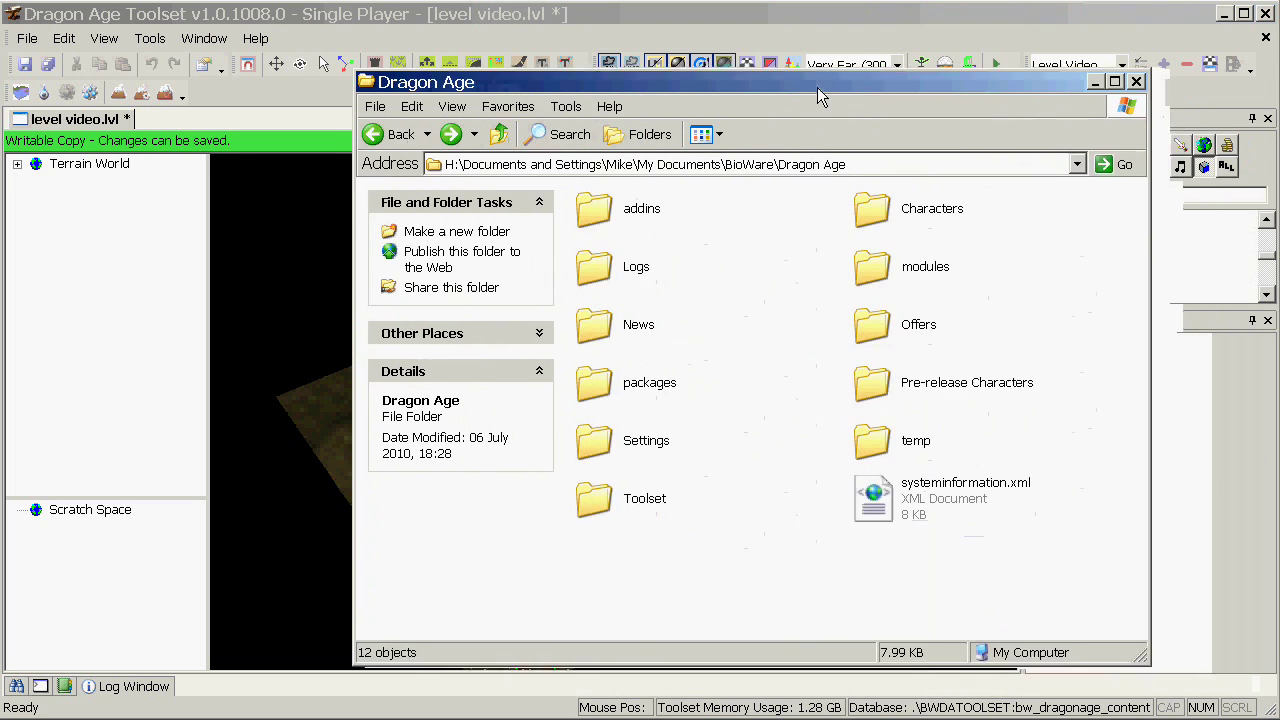
left_click_drag(817, 87, 715, 95)
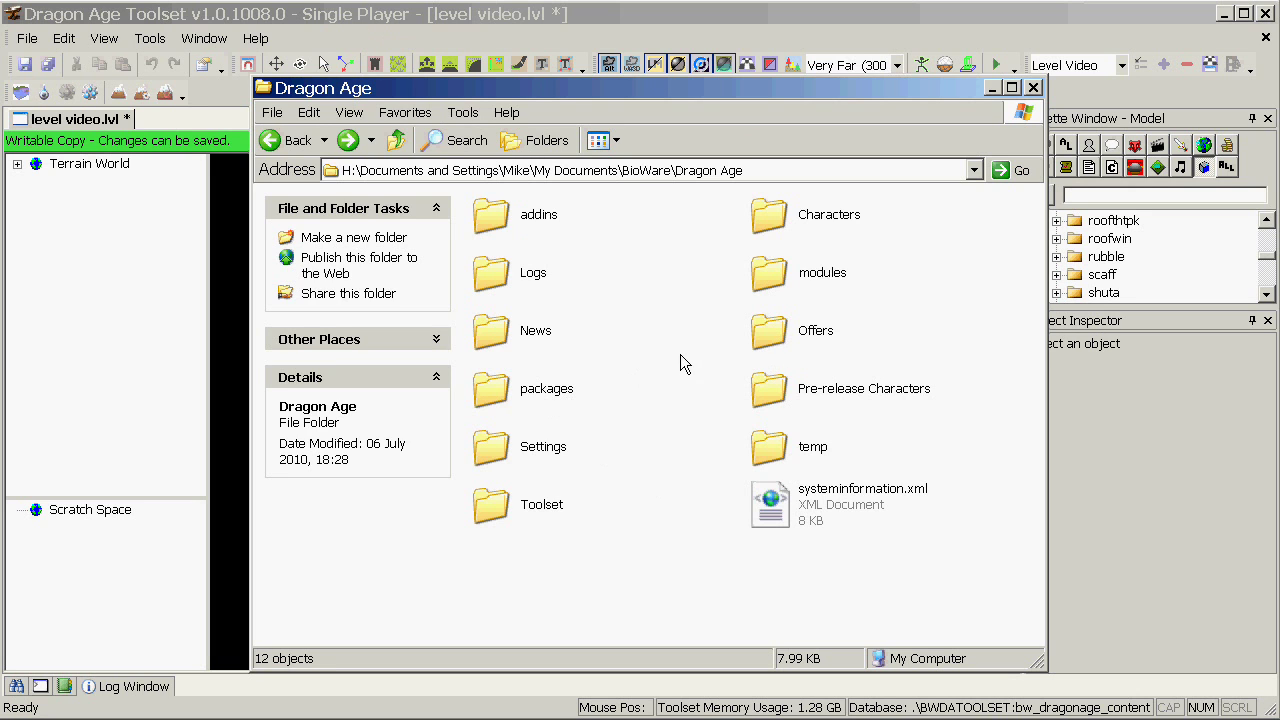
Browse into packages\core\override\toolsetexport
double_click(540, 381)
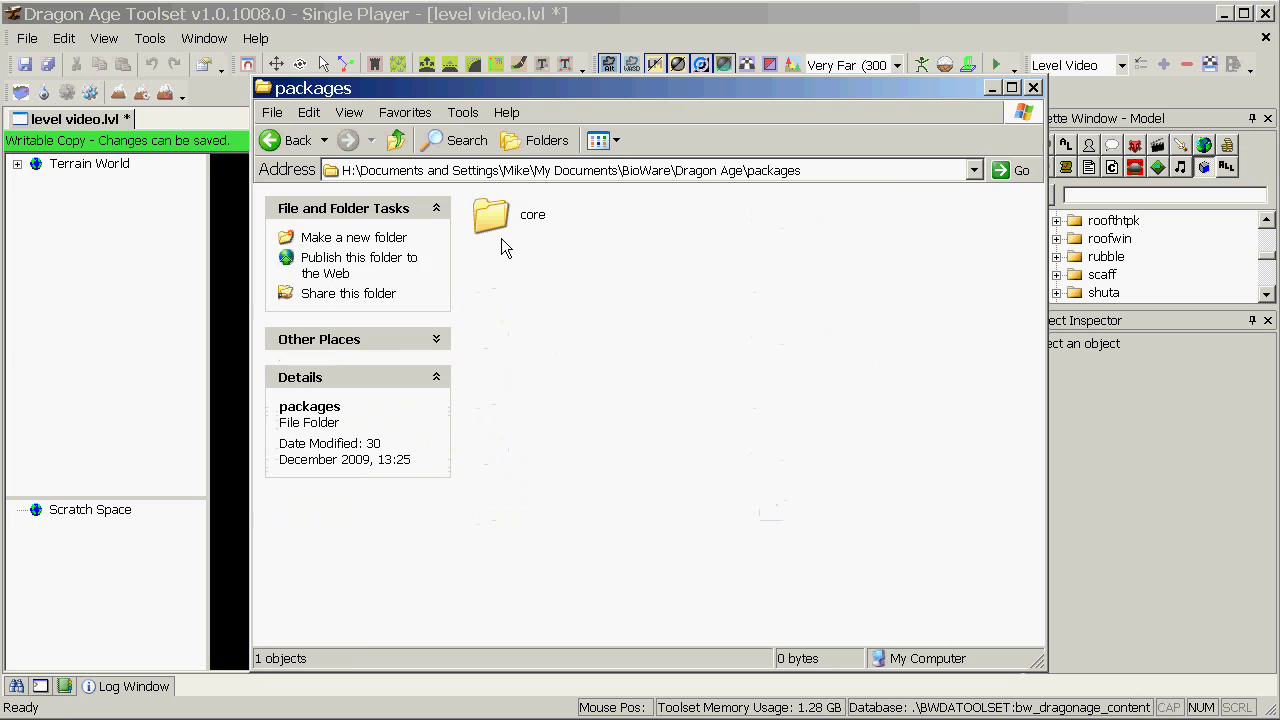
double_click(492, 221)
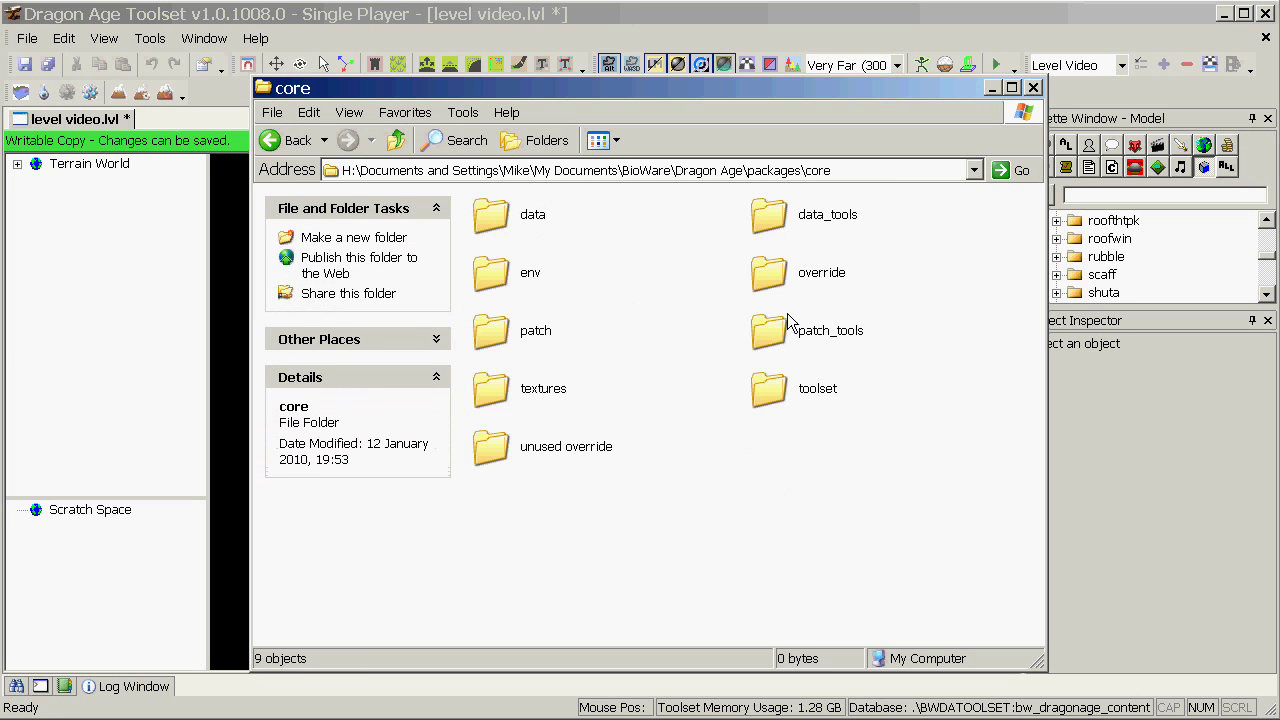
double_click(775, 274)
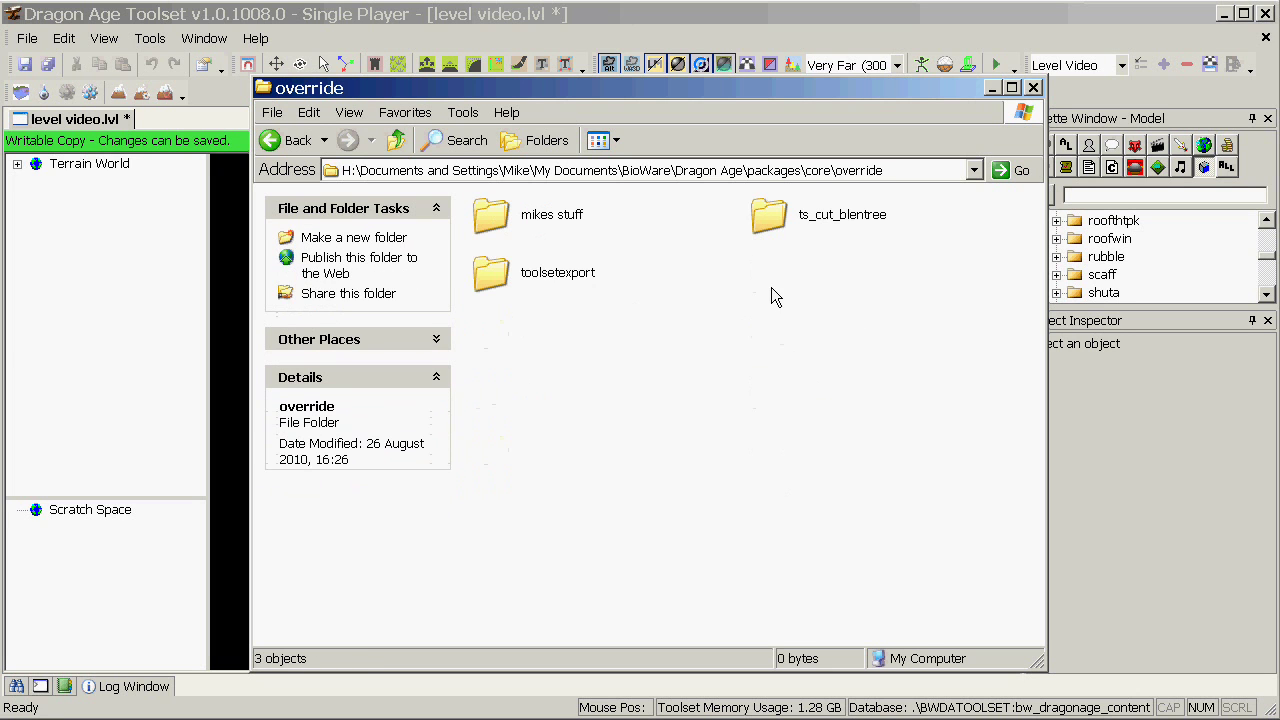
double_click(500, 278)
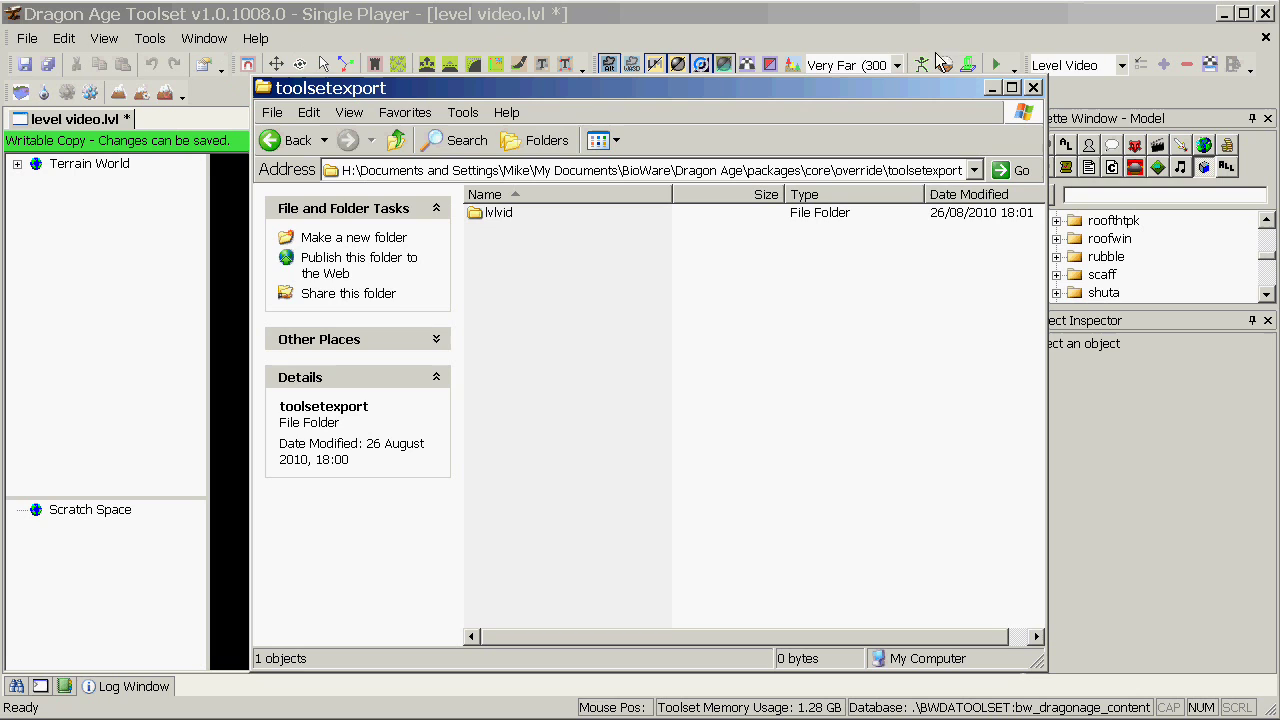
Cut the lvlvid export folder and go back up to the packages folder
left_click(503, 220)
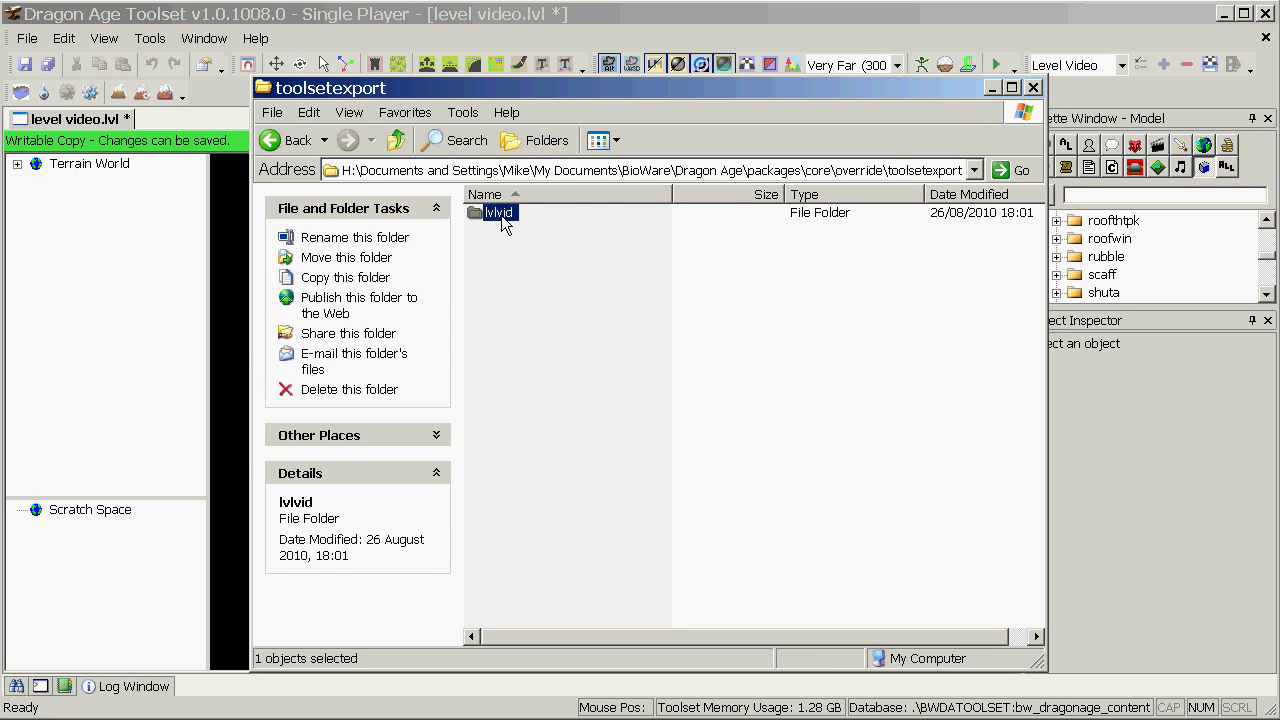
right_click(503, 222)
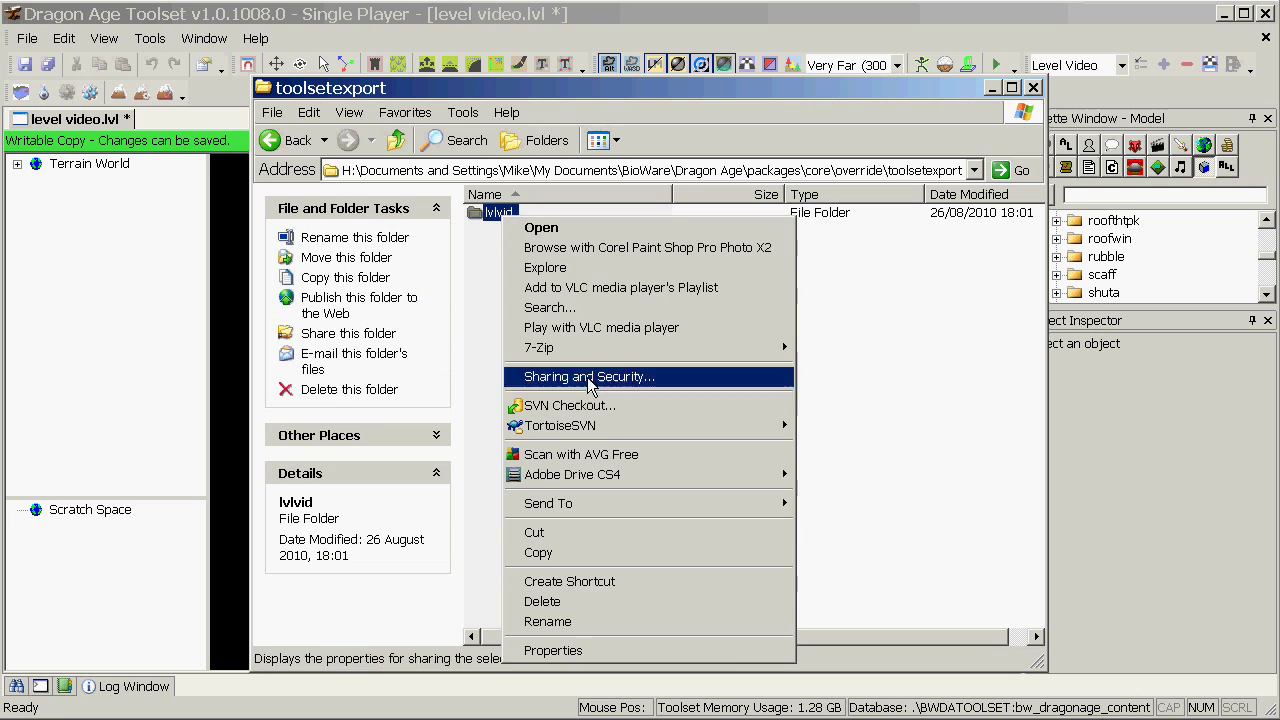
left_click(612, 538)
left_click(396, 142)
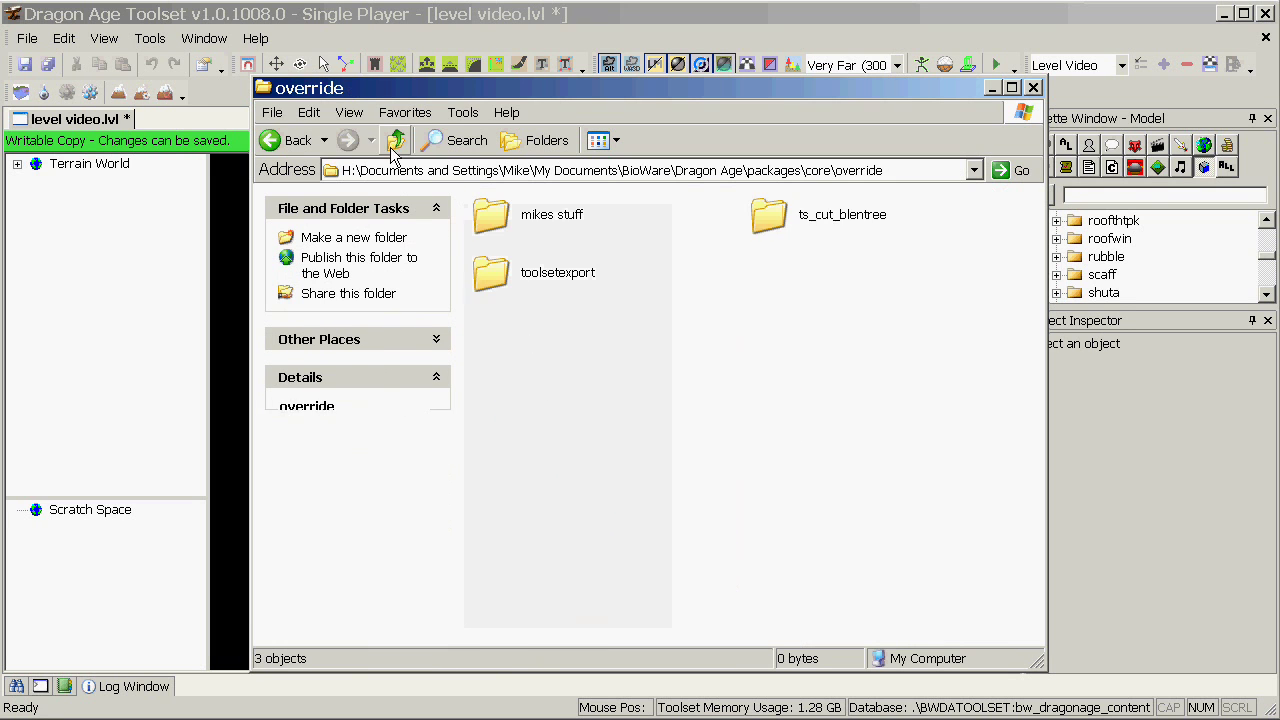
left_click(396, 142)
left_click(396, 142)
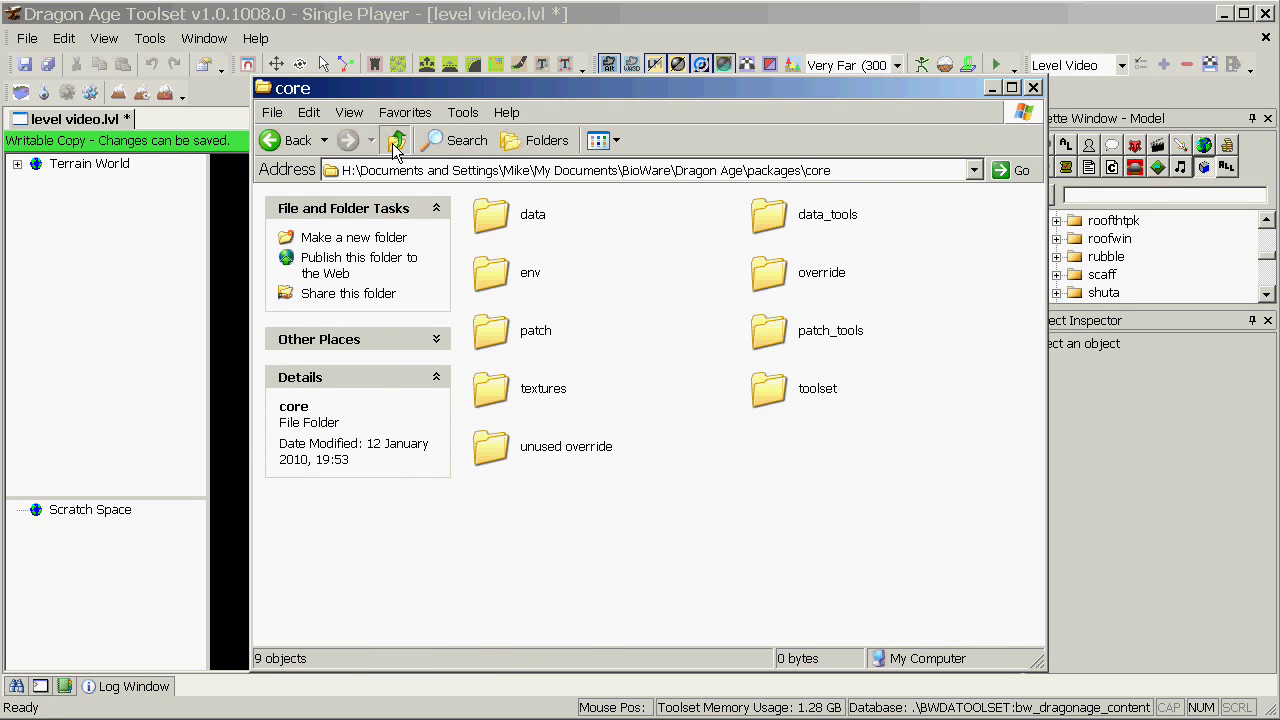
Navigate to addins\bgr_b21_dev\core\override in the Dragon Age folder
left_click(396, 142)
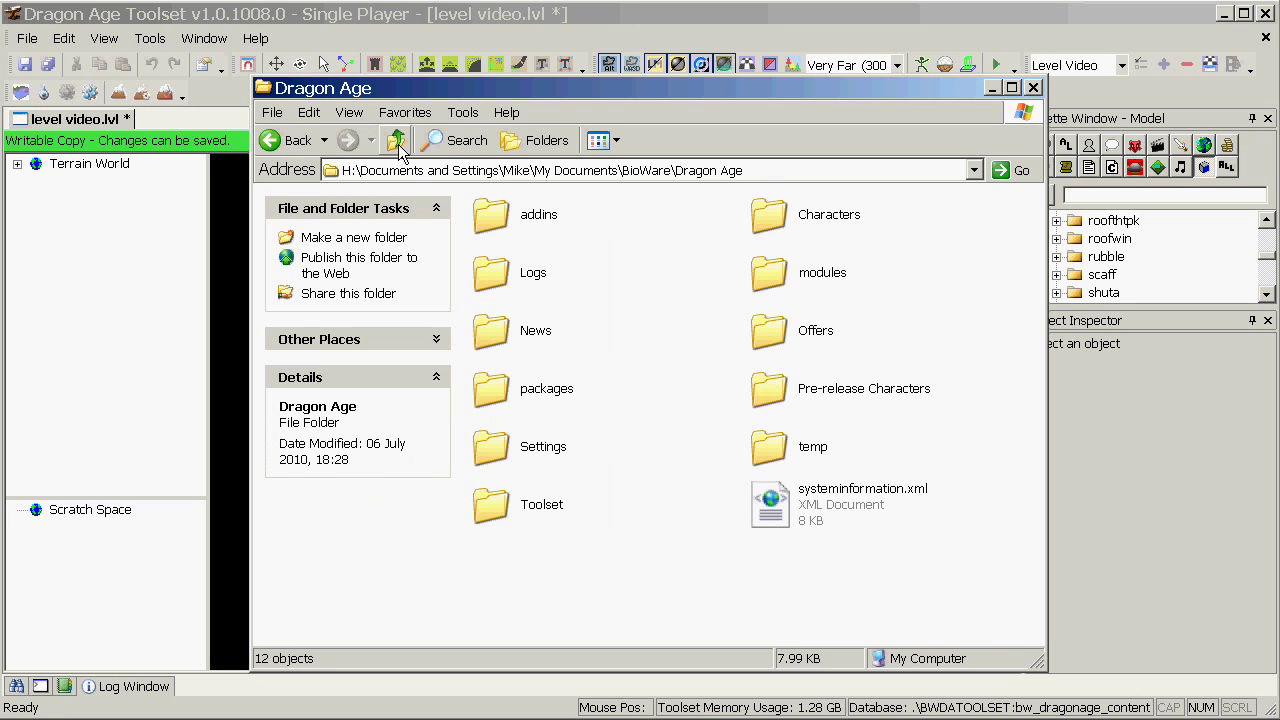
double_click(516, 214)
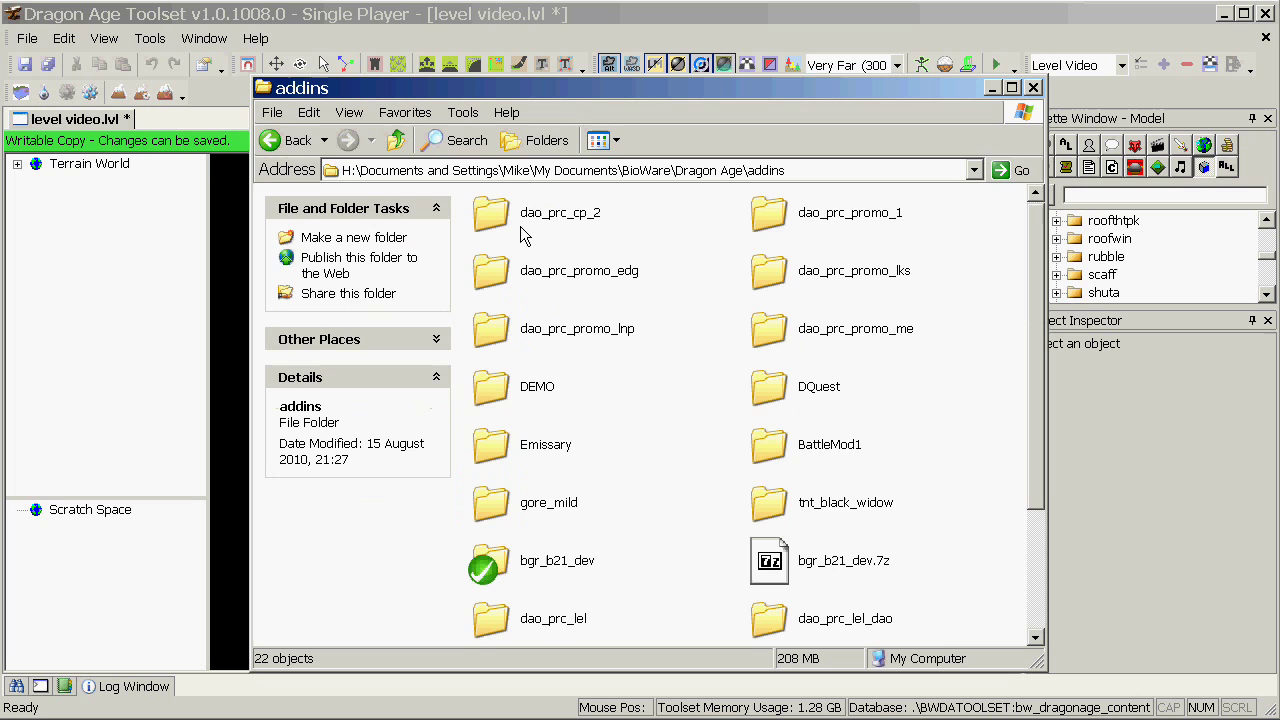
scroll(720, 442, "down", 2)
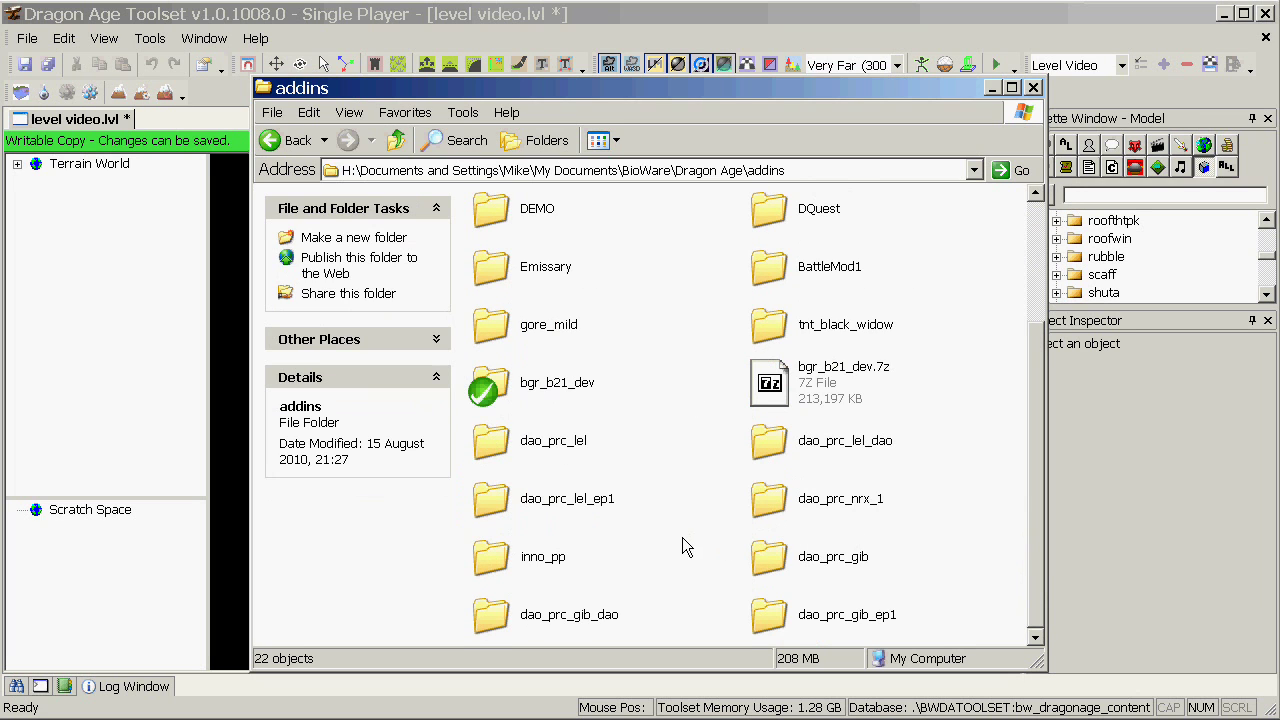
double_click(495, 390)
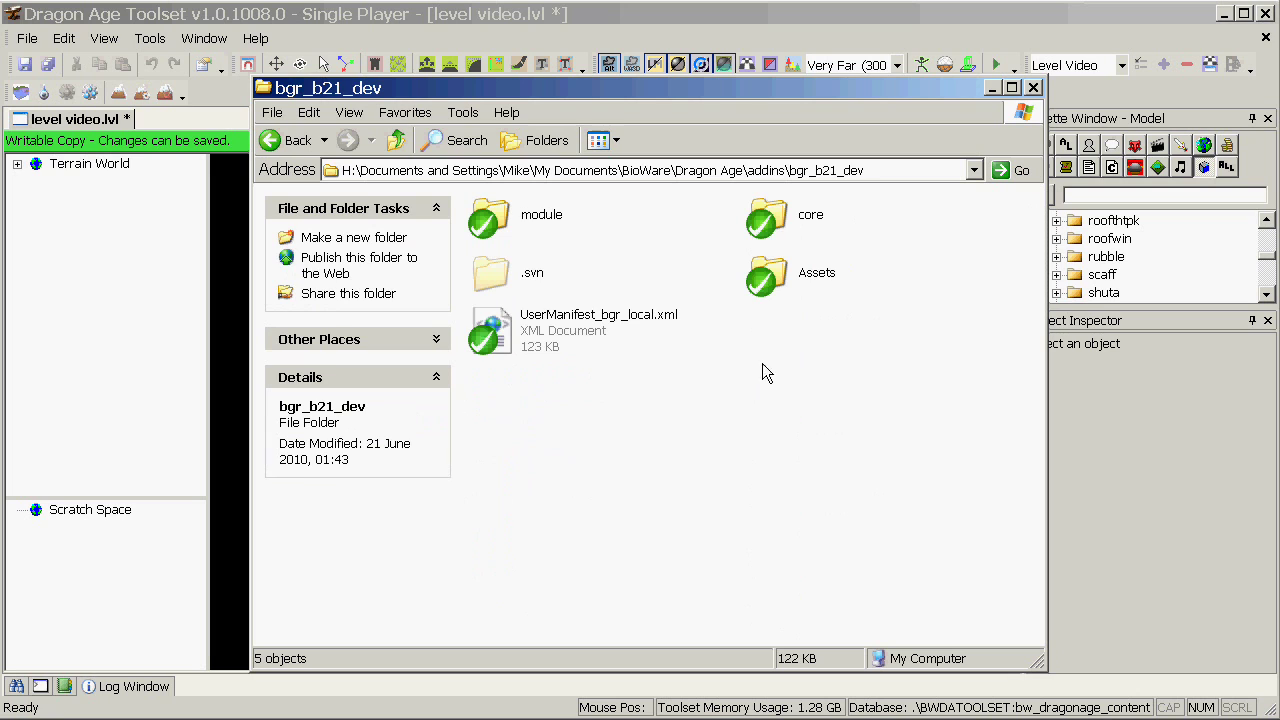
double_click(767, 222)
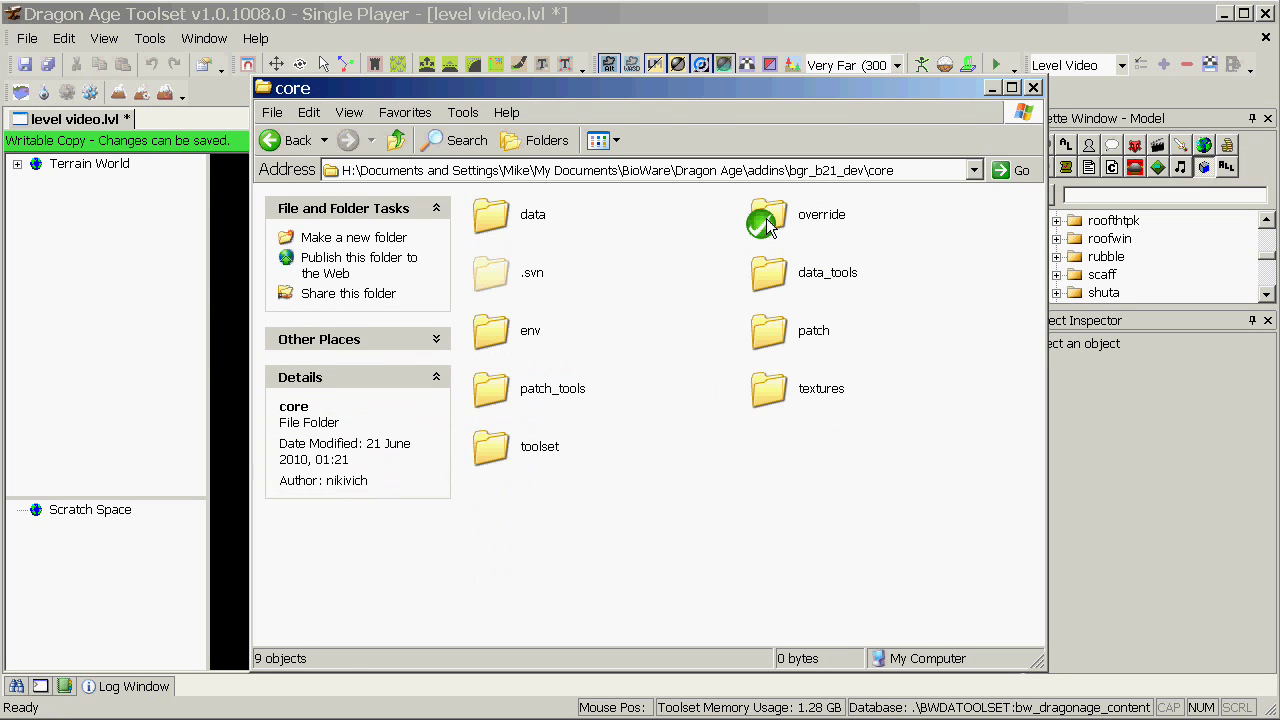
double_click(767, 224)
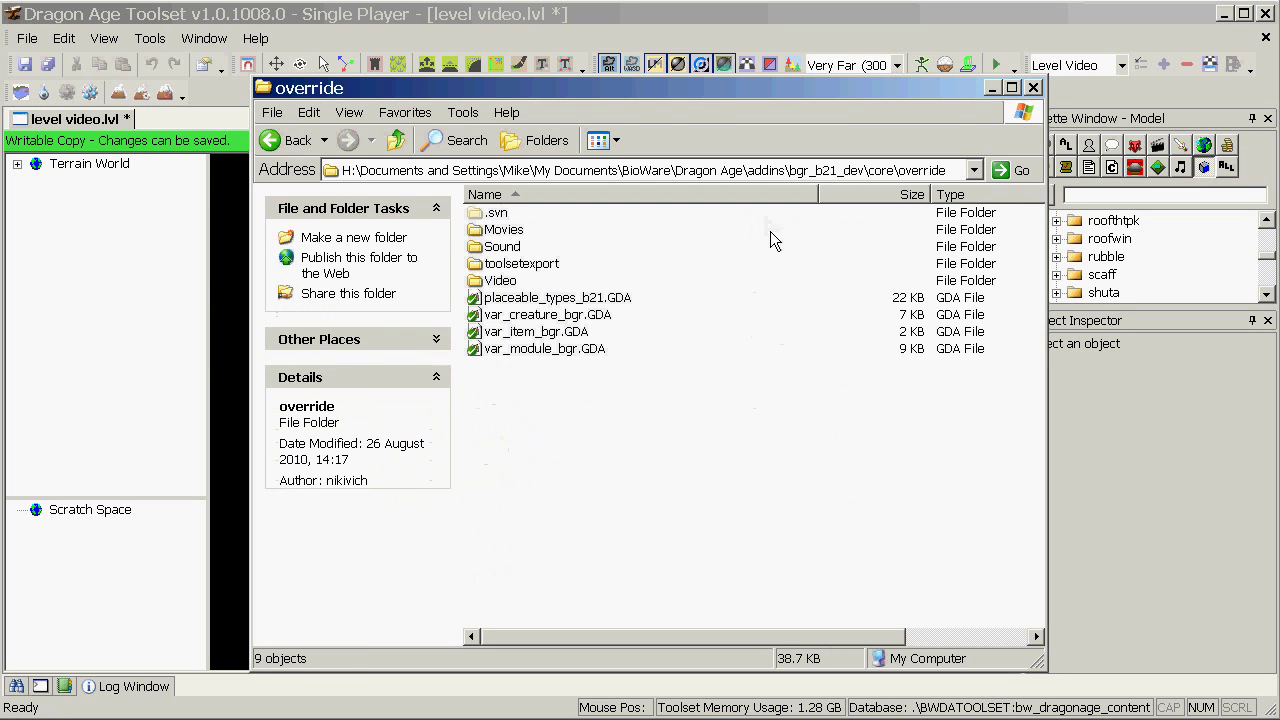
Go up to core, open the data folder and switch it to the details view
right_click(672, 455)
left_click(628, 443)
left_click(396, 140)
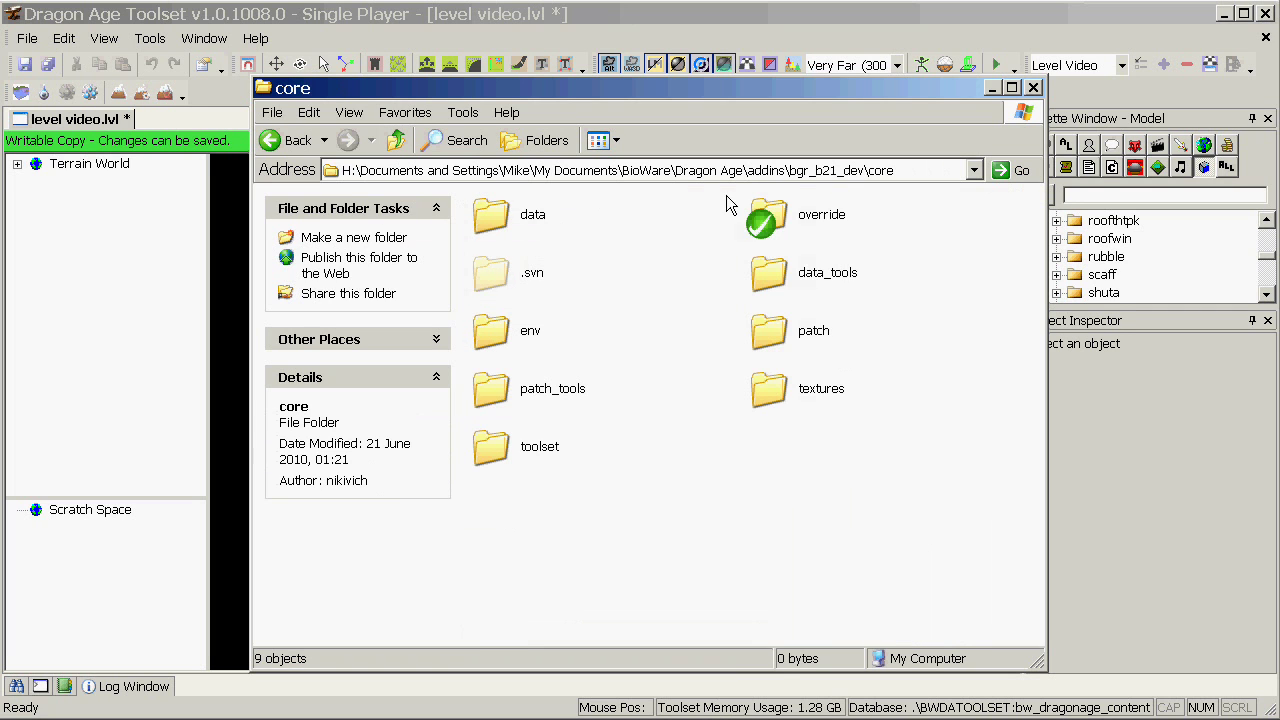
double_click(517, 222)
left_click(594, 330)
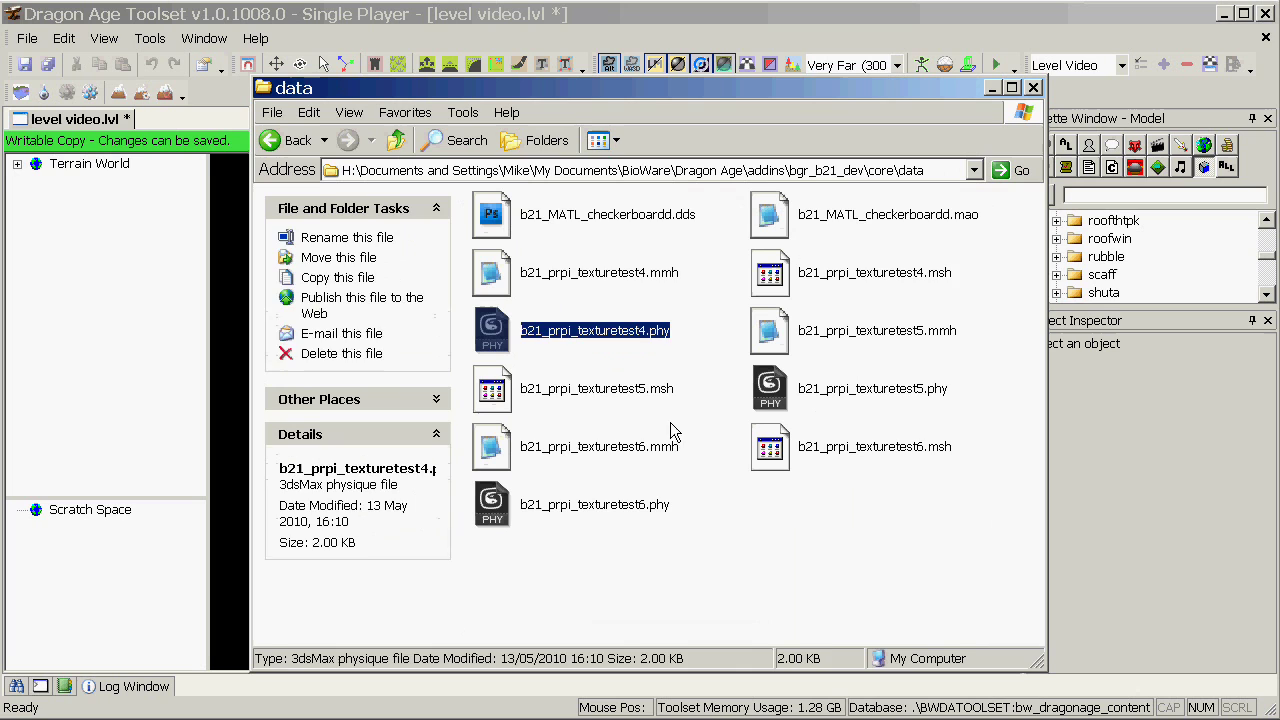
left_click(807, 555)
right_click(807, 555)
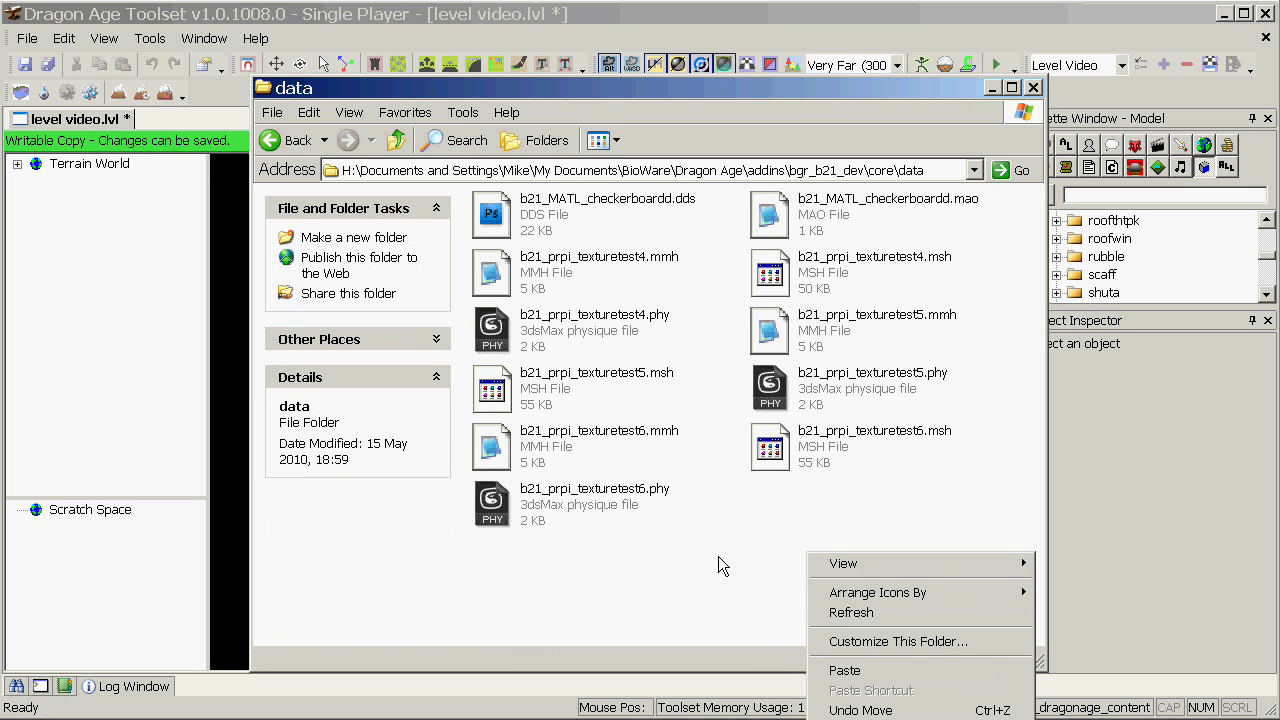
left_click(779, 534)
Paste the lvlvid folder into data, then return to the toolset
right_click(779, 534)
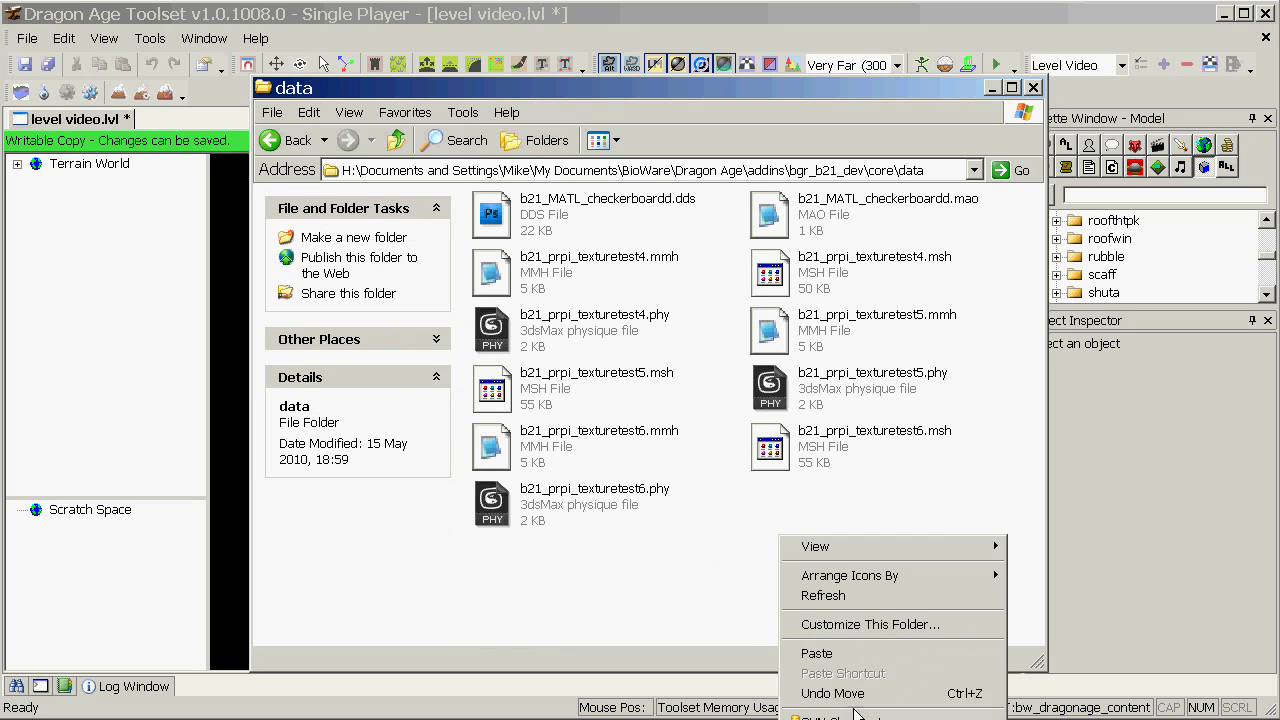
left_click(851, 656)
left_click(813, 585)
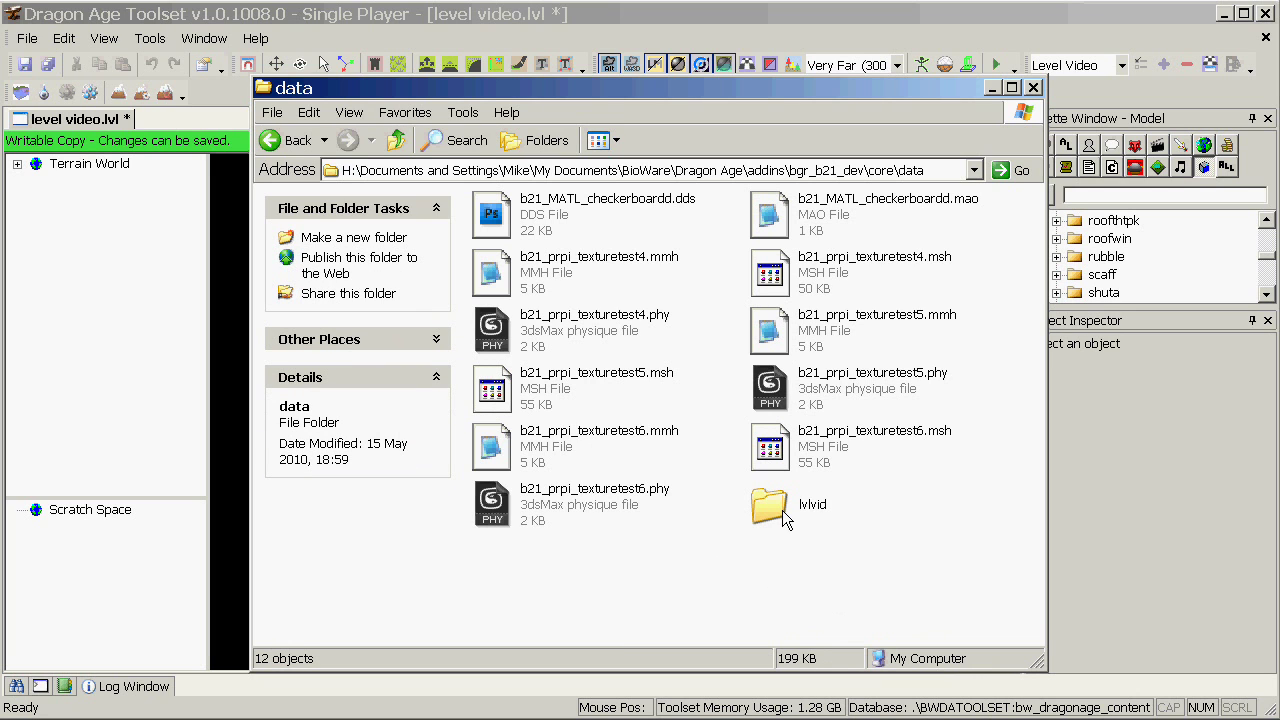
left_click_drag(598, 90, 606, 89)
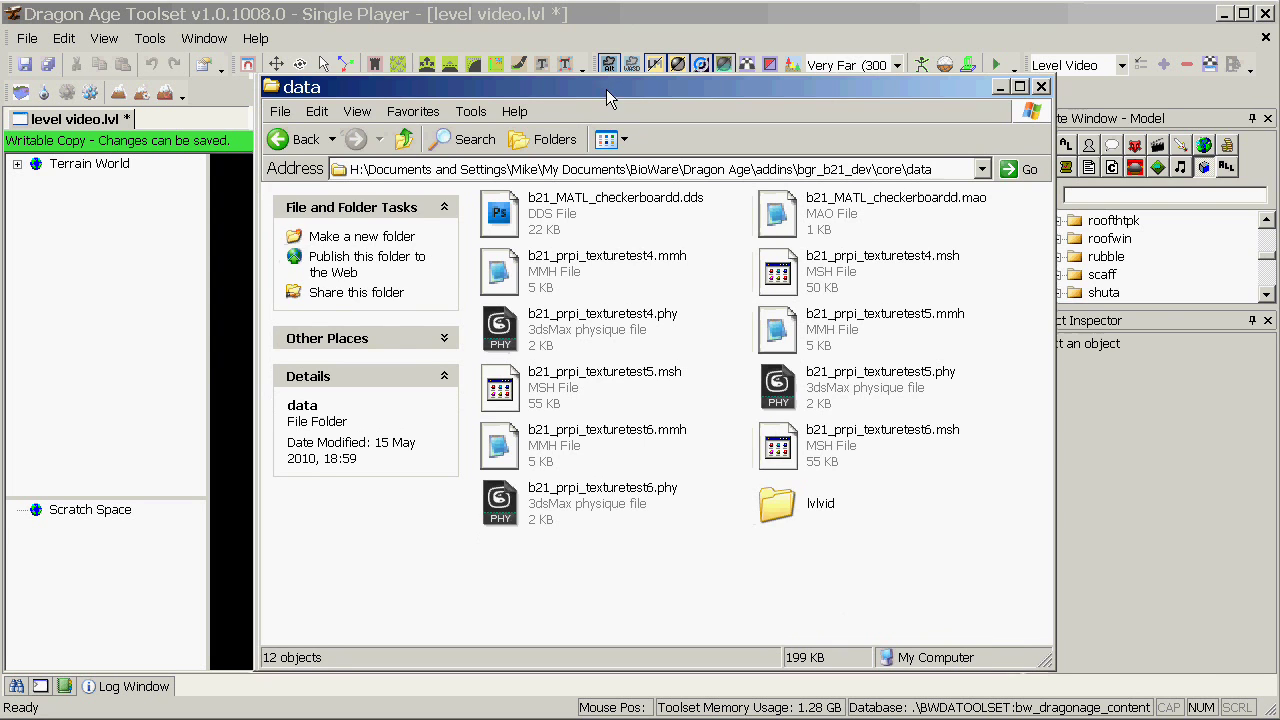
left_click(435, 8)
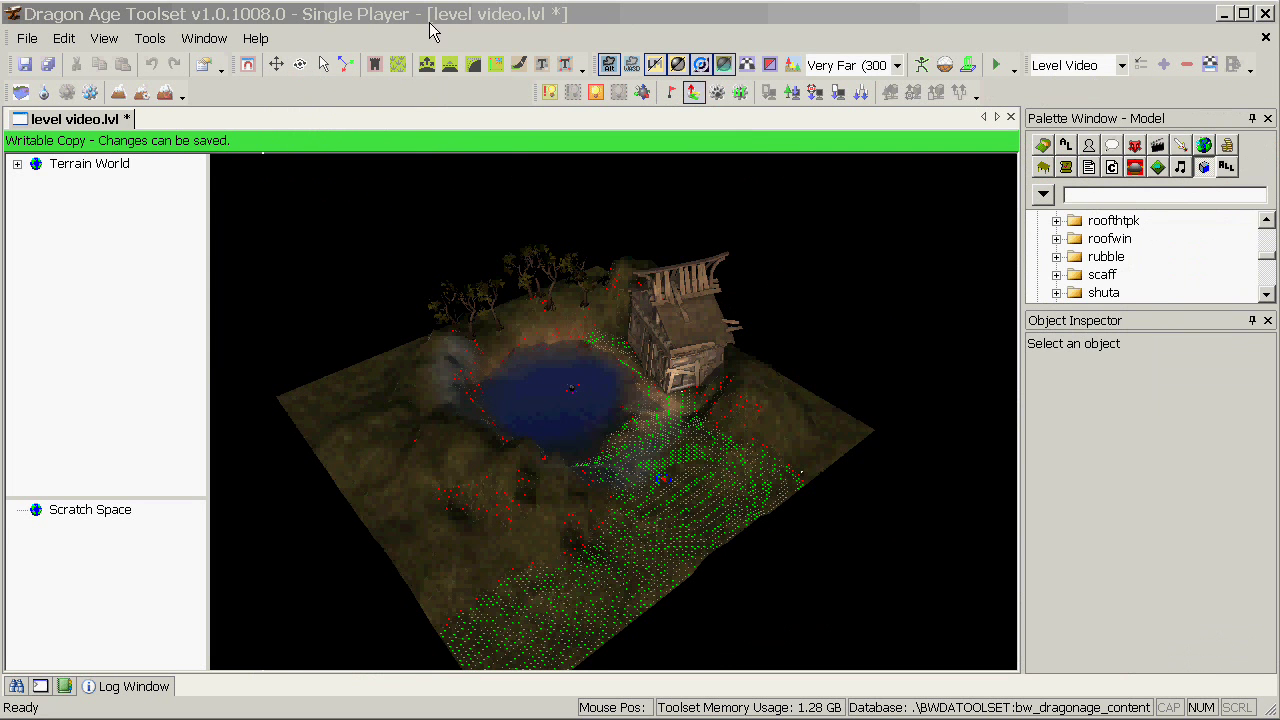
Close the level video level, discarding its unsaved changes
left_click(27, 38)
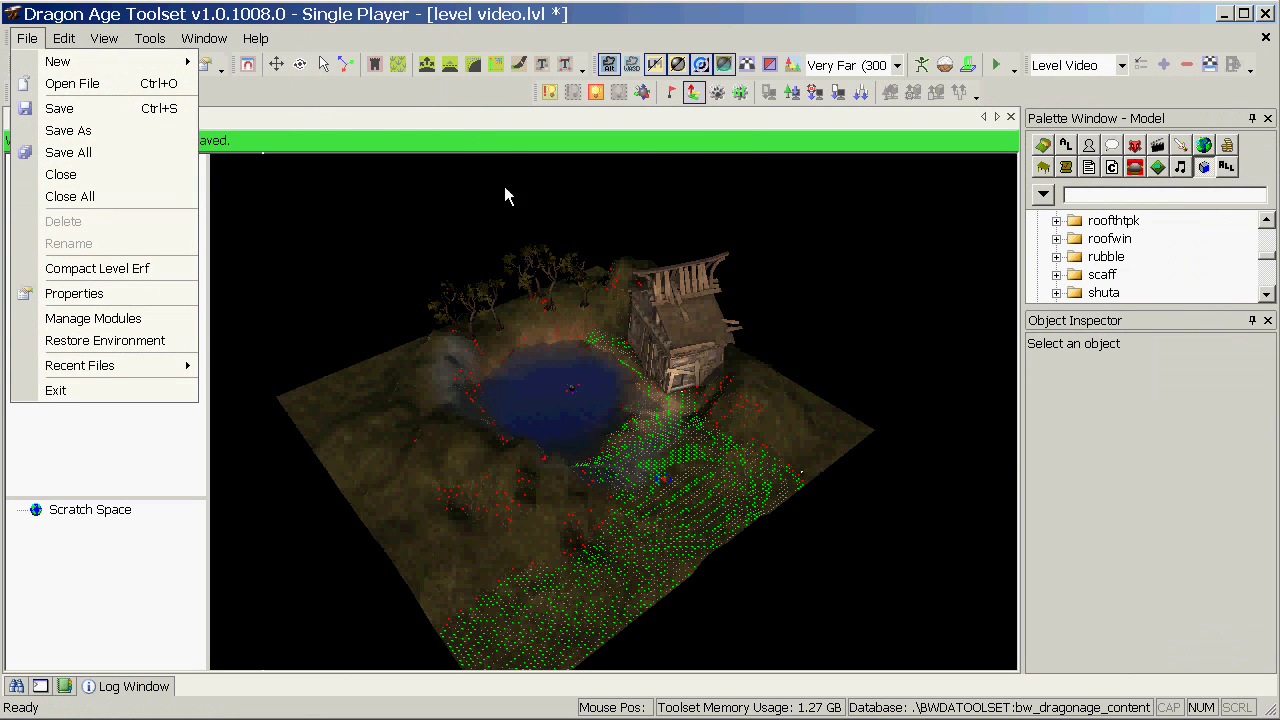
left_click(1011, 117)
left_click(704, 448)
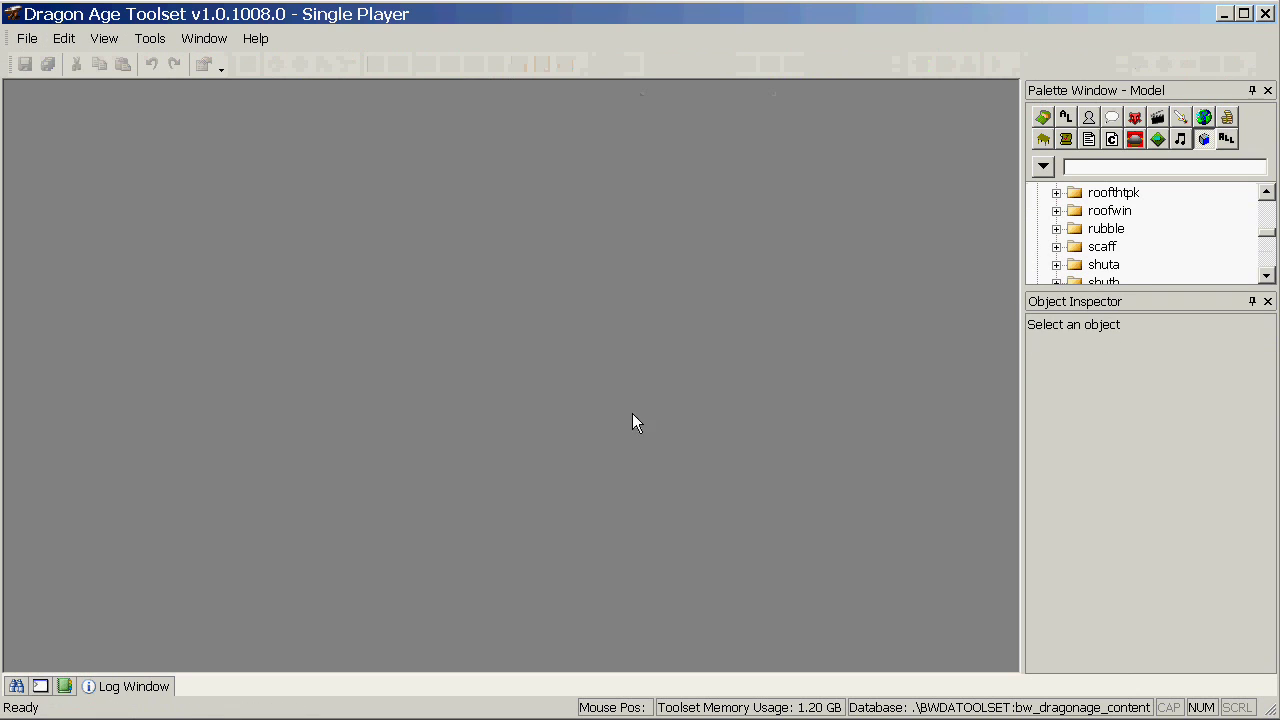
Open the bgr_b21_dev module from Manage Modules and show the Area palette resources
left_click(27, 38)
mouse_move(104, 340)
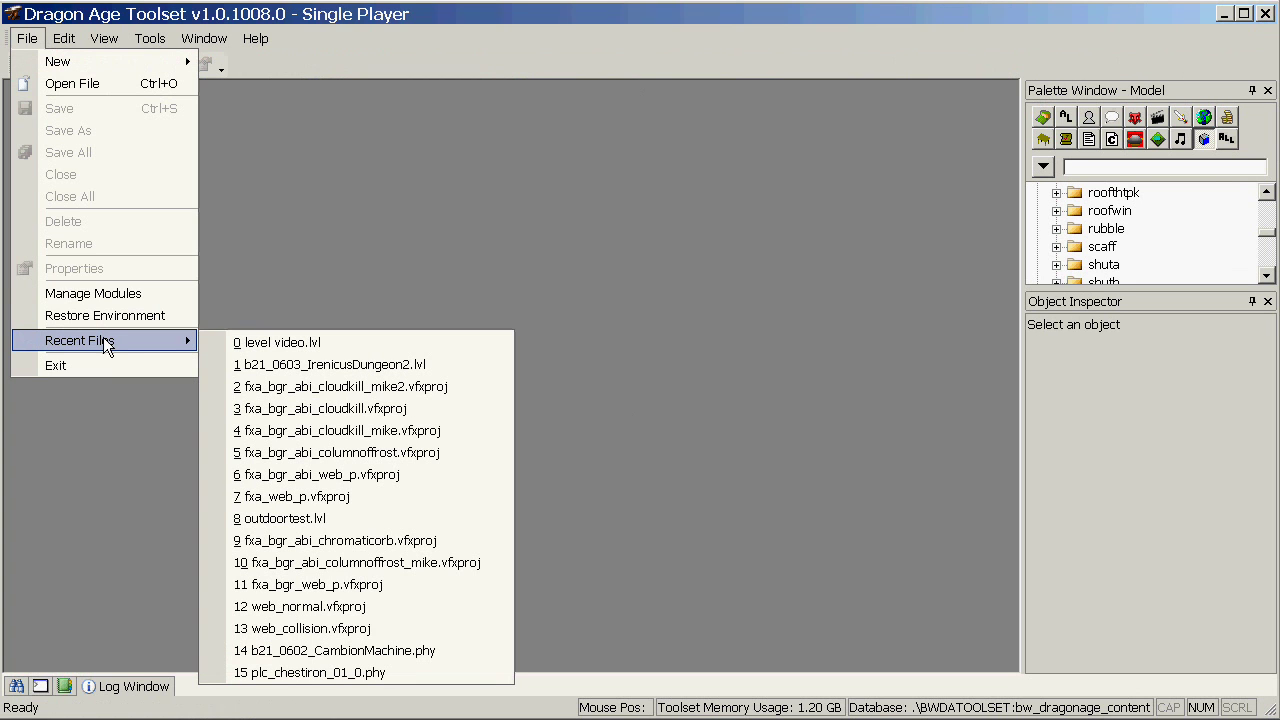
left_click(95, 293)
left_click(602, 248)
left_click(819, 250)
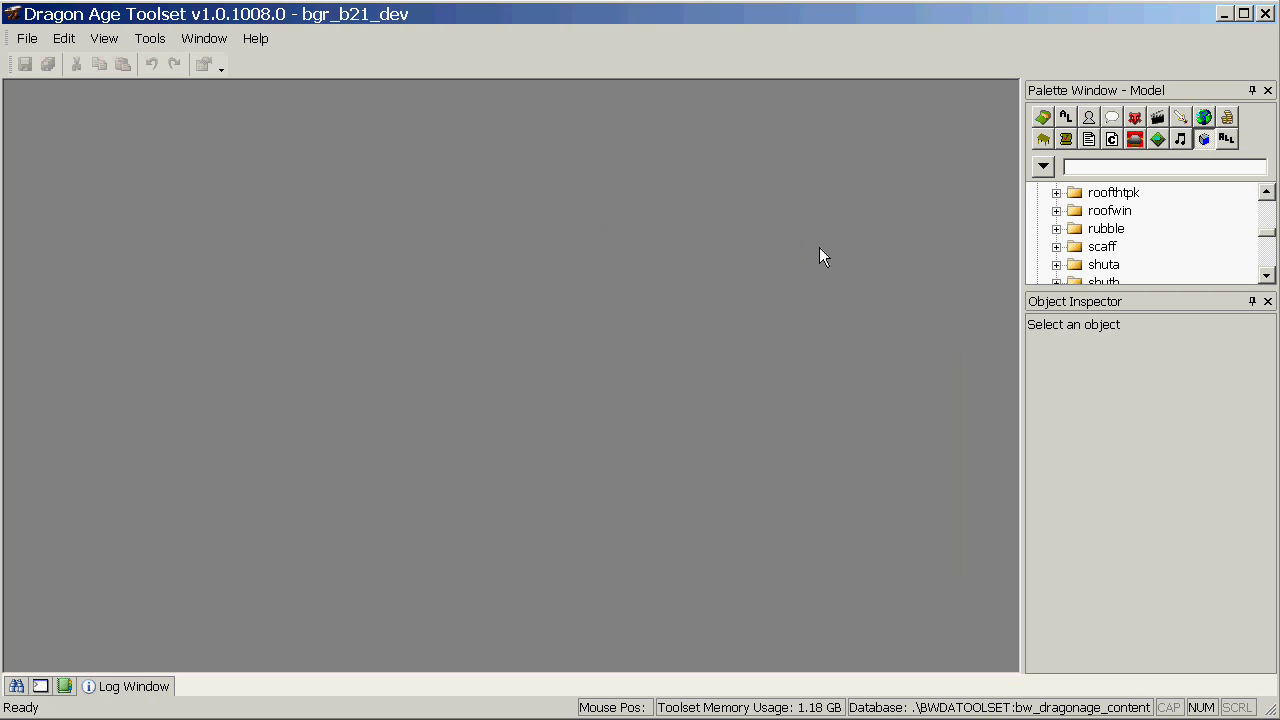
left_click(1043, 118)
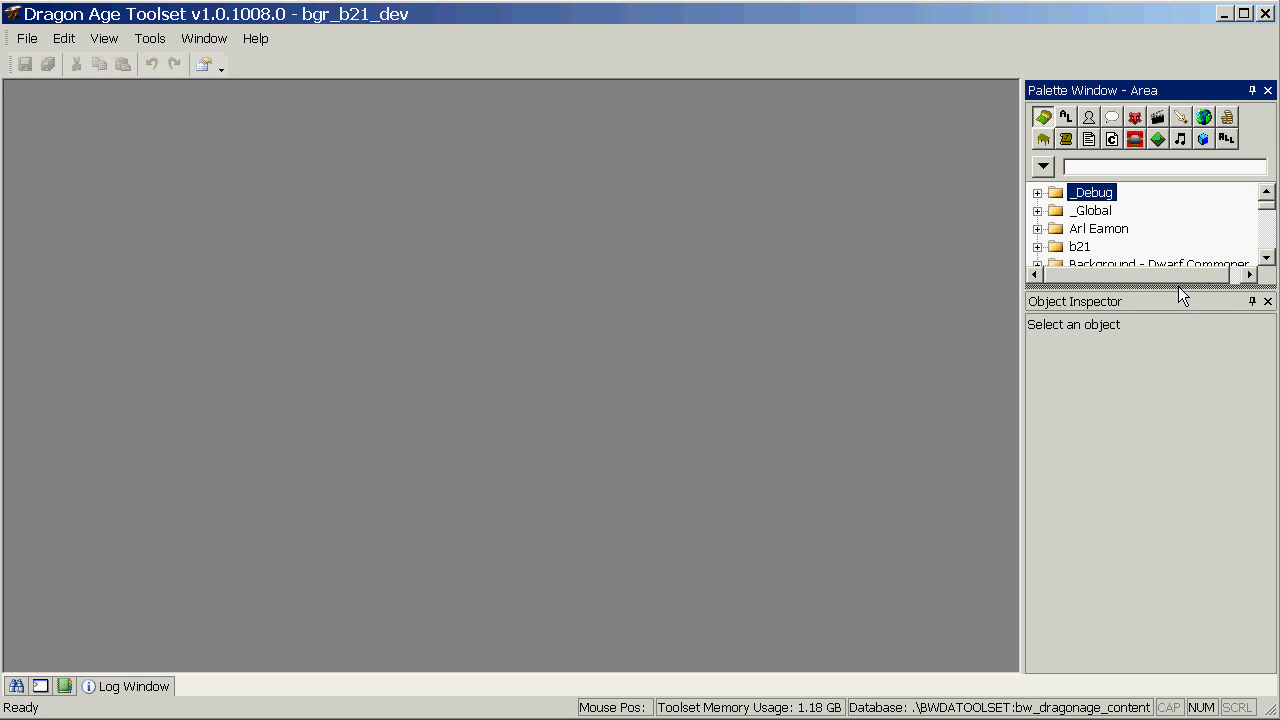
Enlarge the resource tree and start a new _Debug resource named mt_levelvid
left_click_drag(1178, 286, 1177, 371)
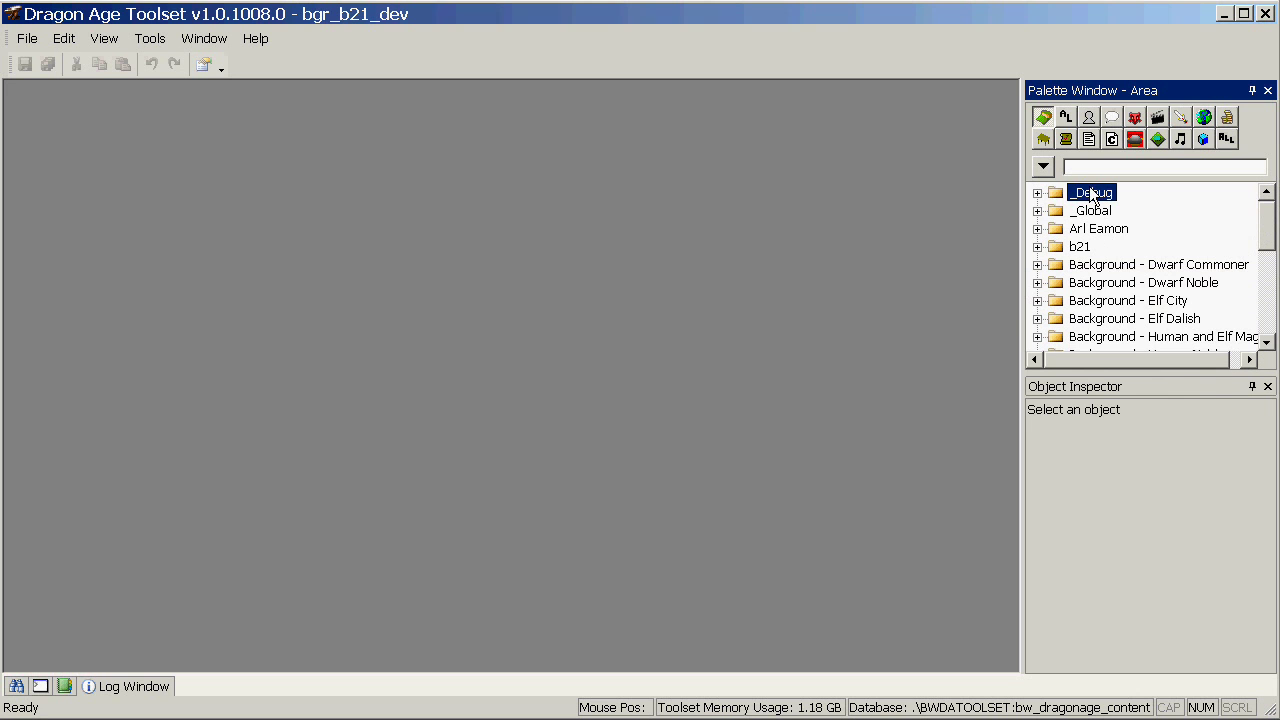
right_click(1192, 193)
left_click(1258, 297)
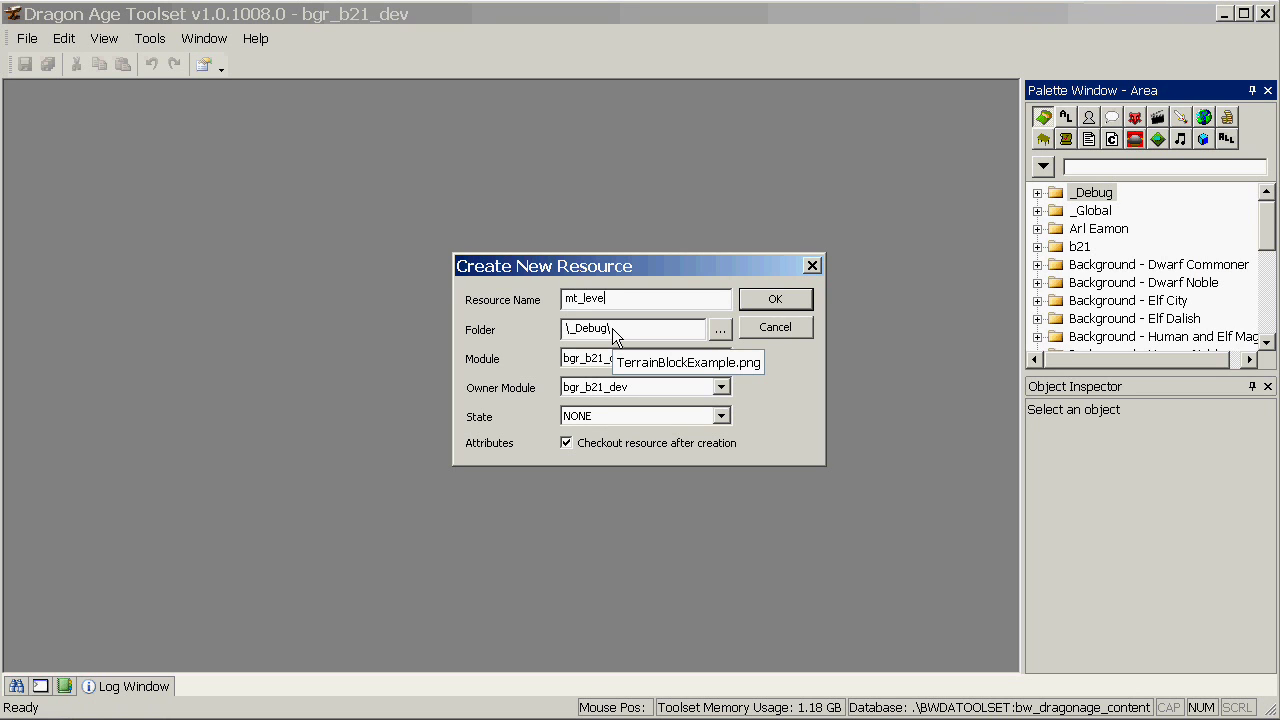
type("mt_levelvid")
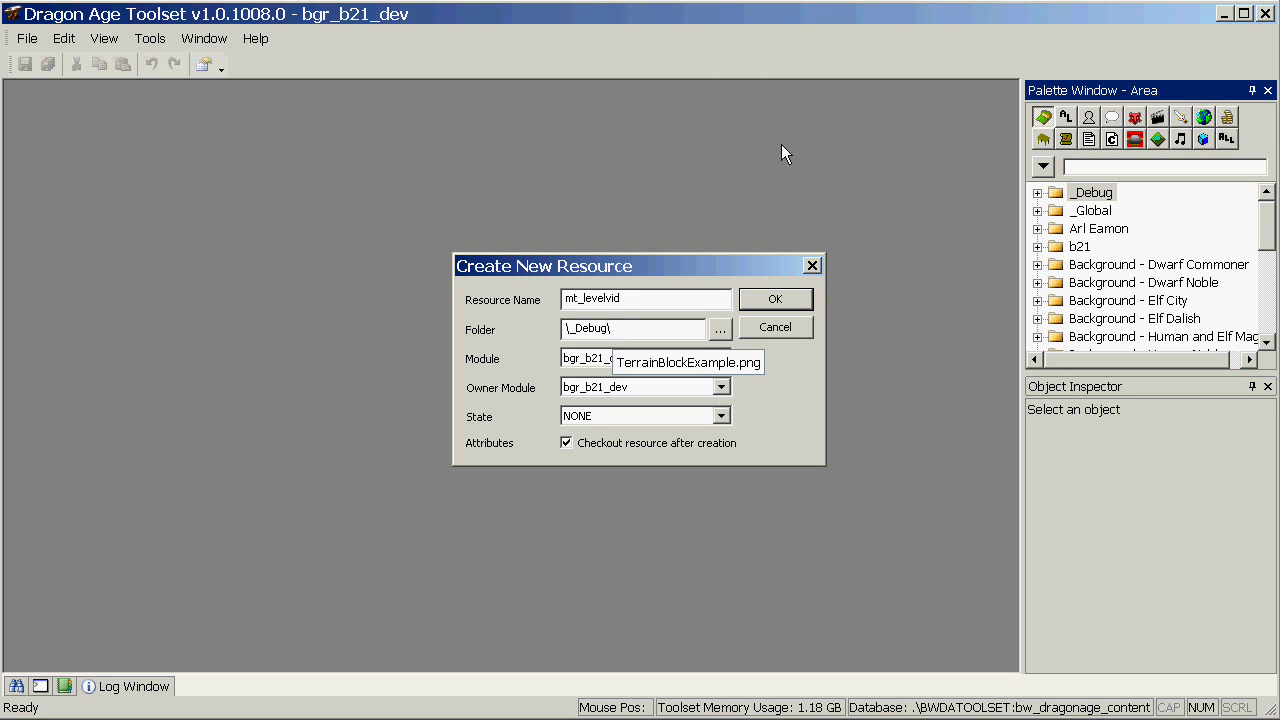
Create the mt_levelvid area and assign lvlvid as its Area Layout using the lvl* filter
key("Return")
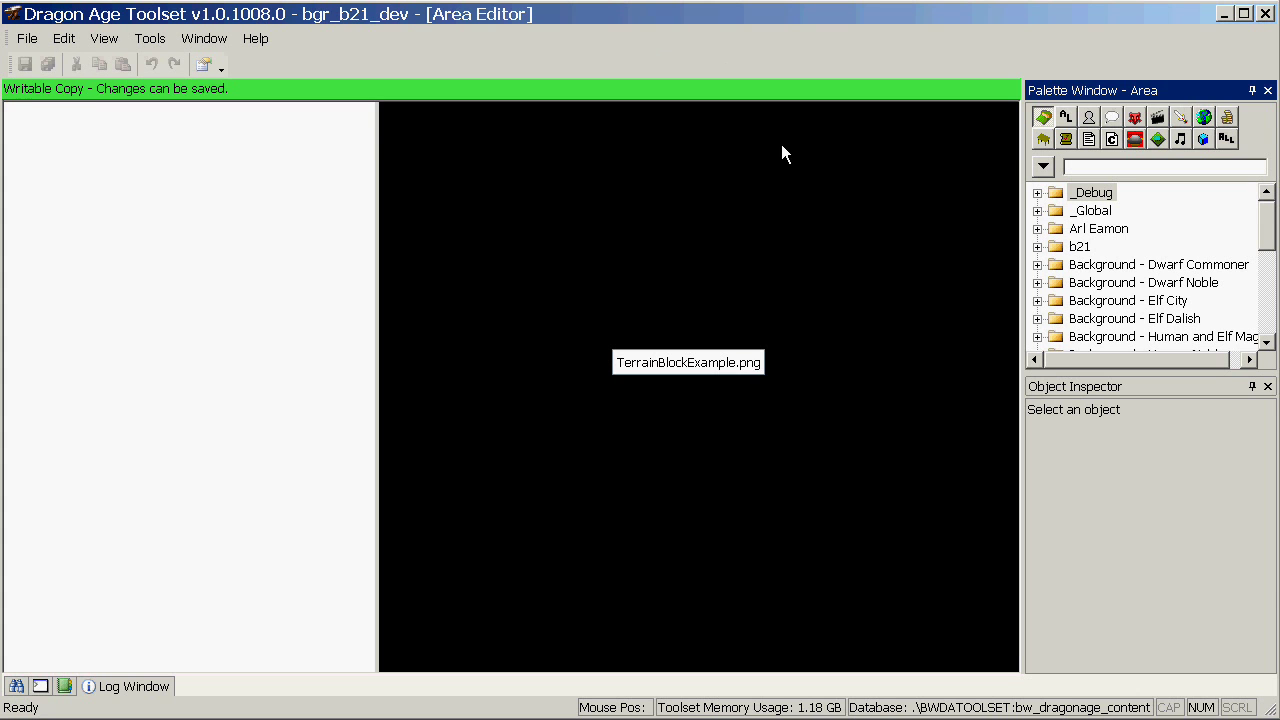
left_click_drag(381, 262, 240, 280)
left_click(1160, 455)
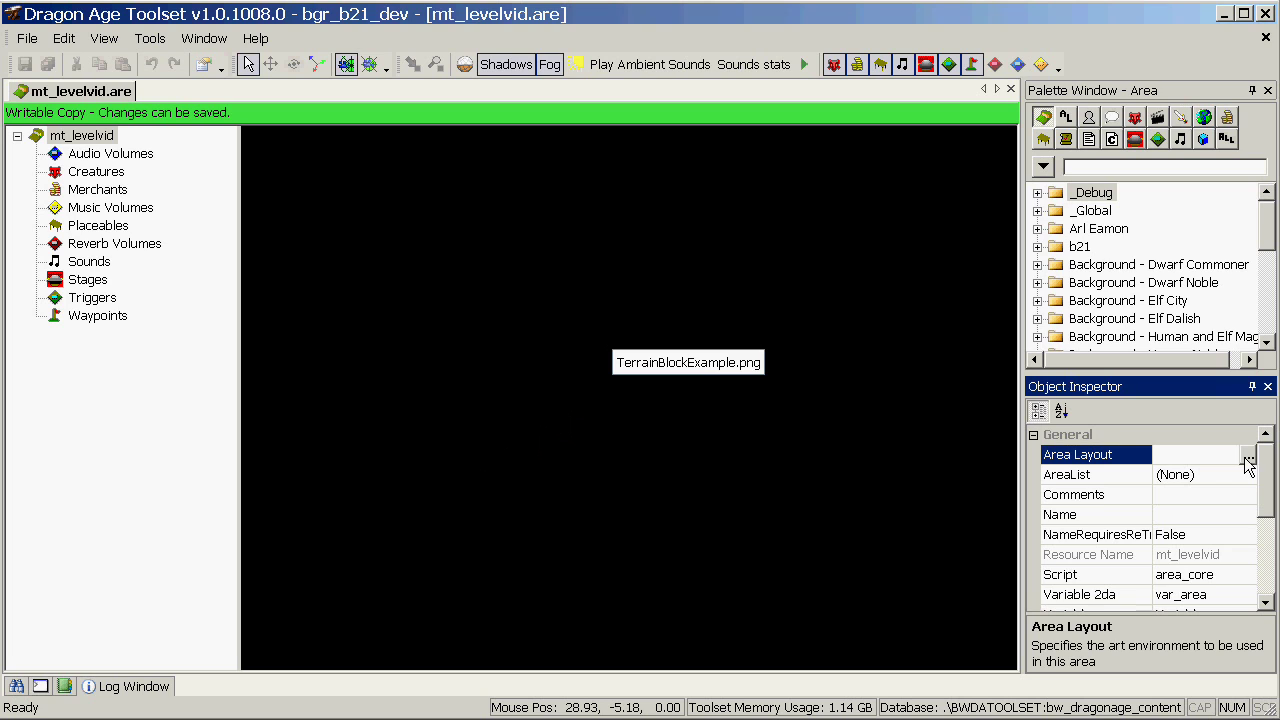
left_click(1248, 460)
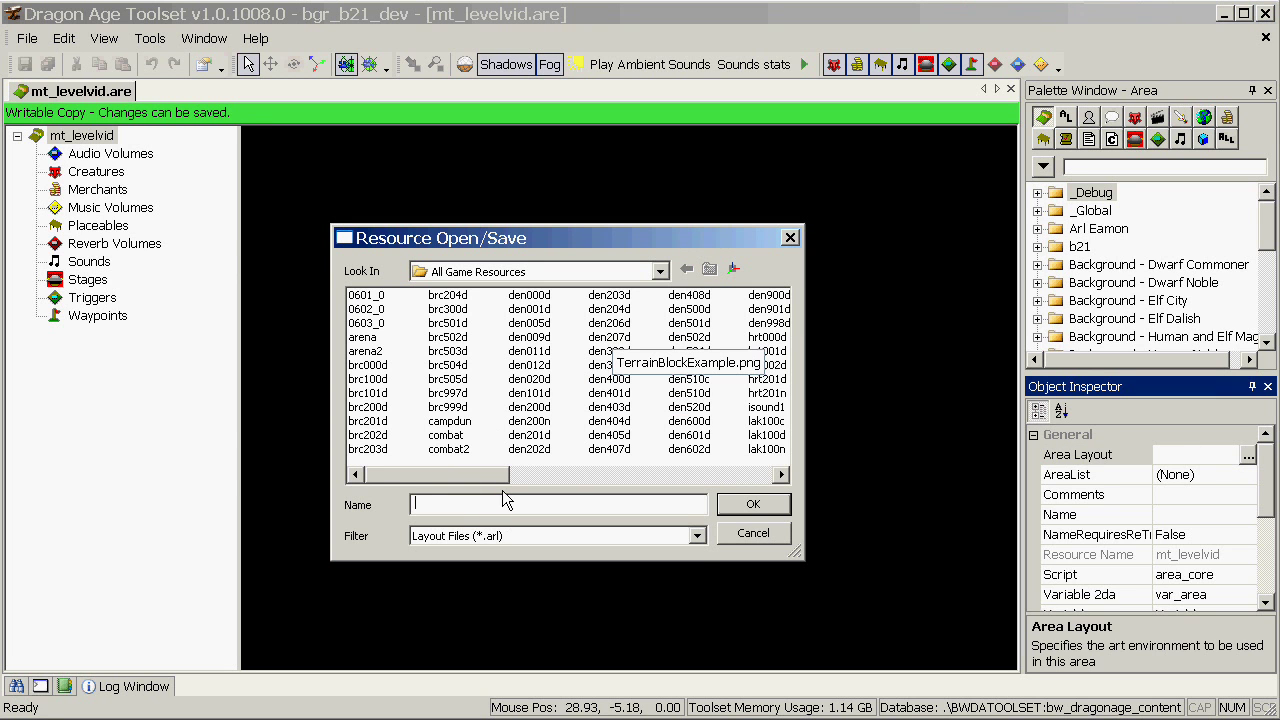
type("lvl*")
key("Return")
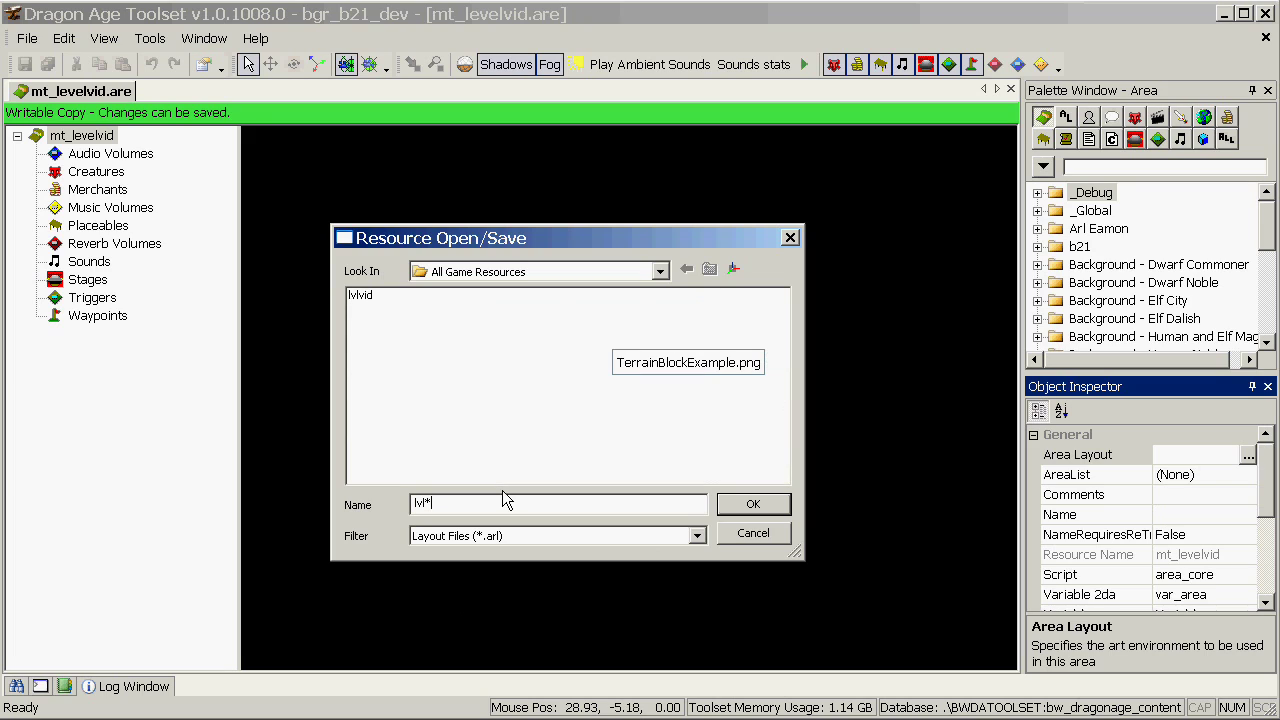
left_click(362, 297)
left_click(362, 298)
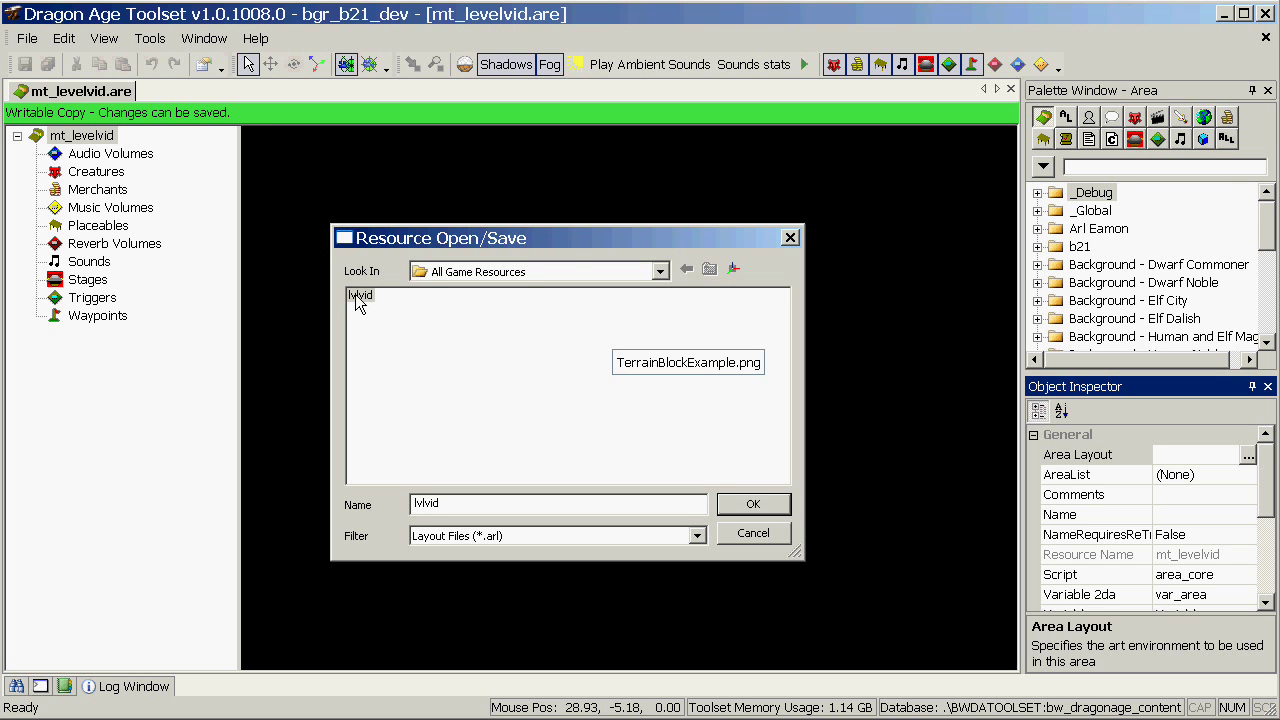
Load the lvlvid layout into the area and place a waypoint beside the lake
double_click(378, 292)
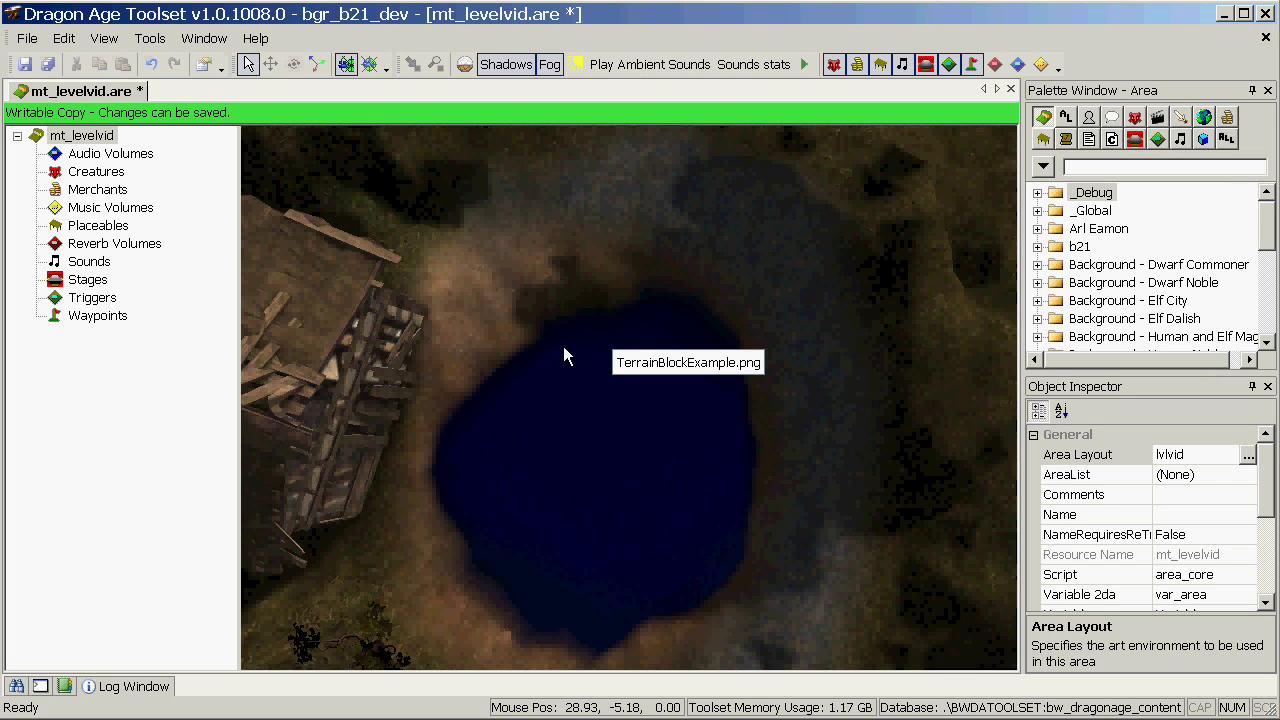
middle_click_drag(582, 382, 652, 333)
right_click(716, 409)
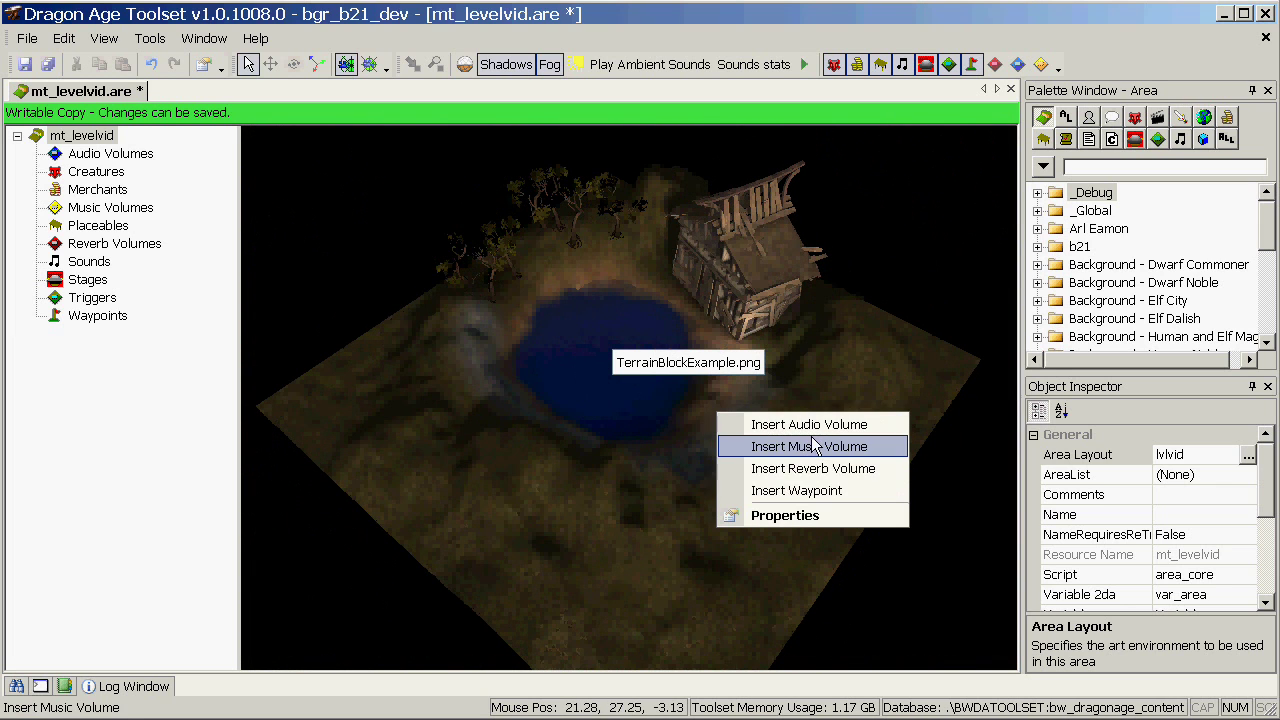
left_click(786, 489)
left_click(775, 450)
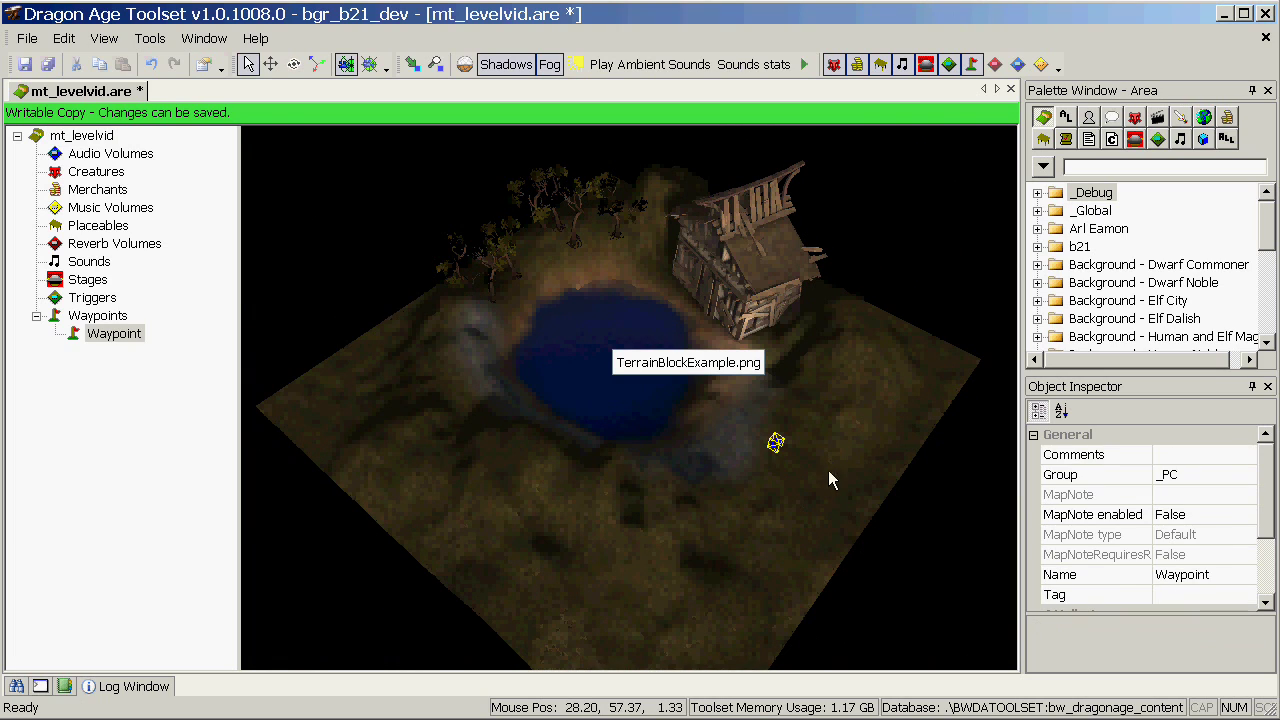
Set the new waypoint's Tag to wp_start in the Object Inspector
left_click(1190, 597)
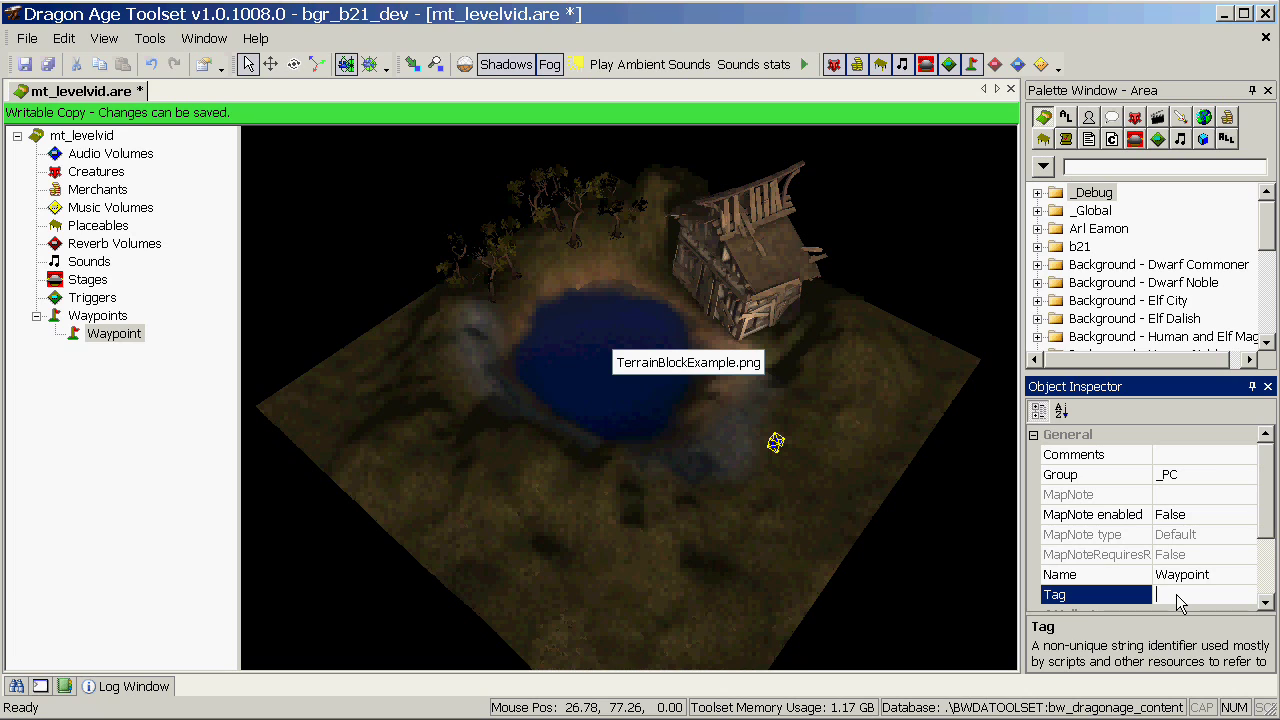
type("wp_start")
key("Return")
left_click(800, 395)
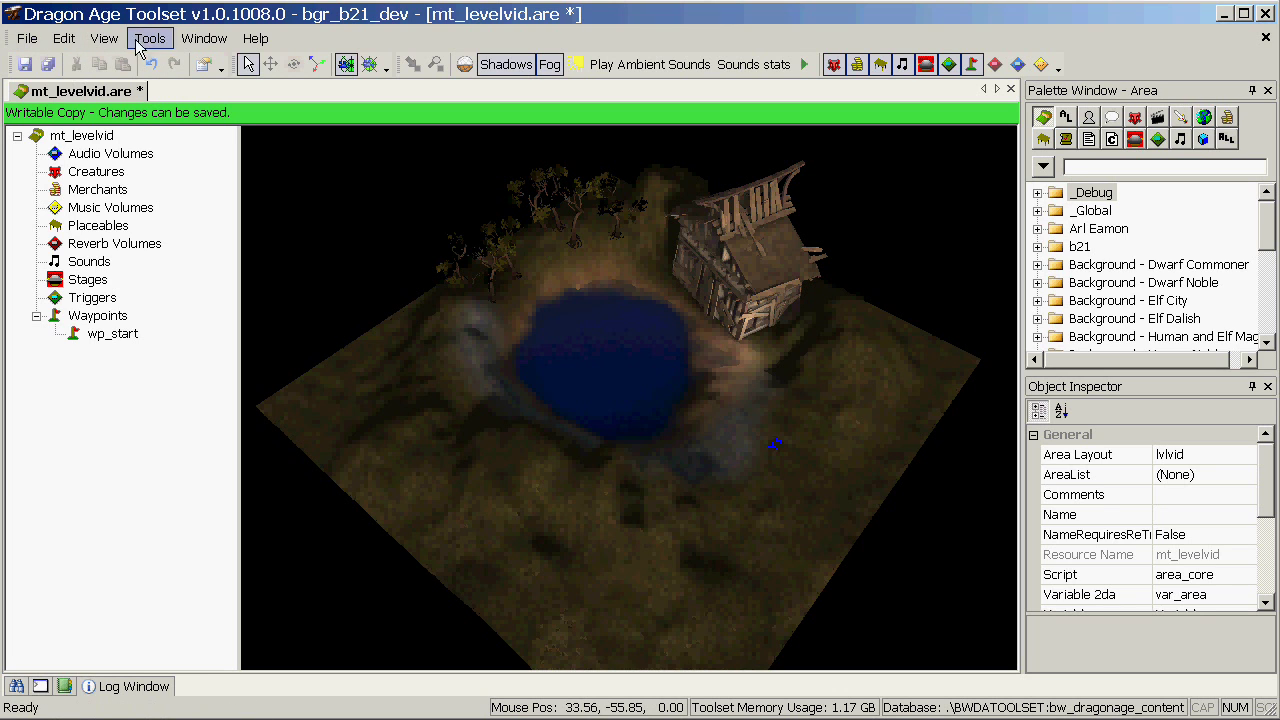
Set the bgr_b21_dev module's Starting Area to mt_levelvid from the _Debug folder
left_click(28, 40)
left_click(93, 293)
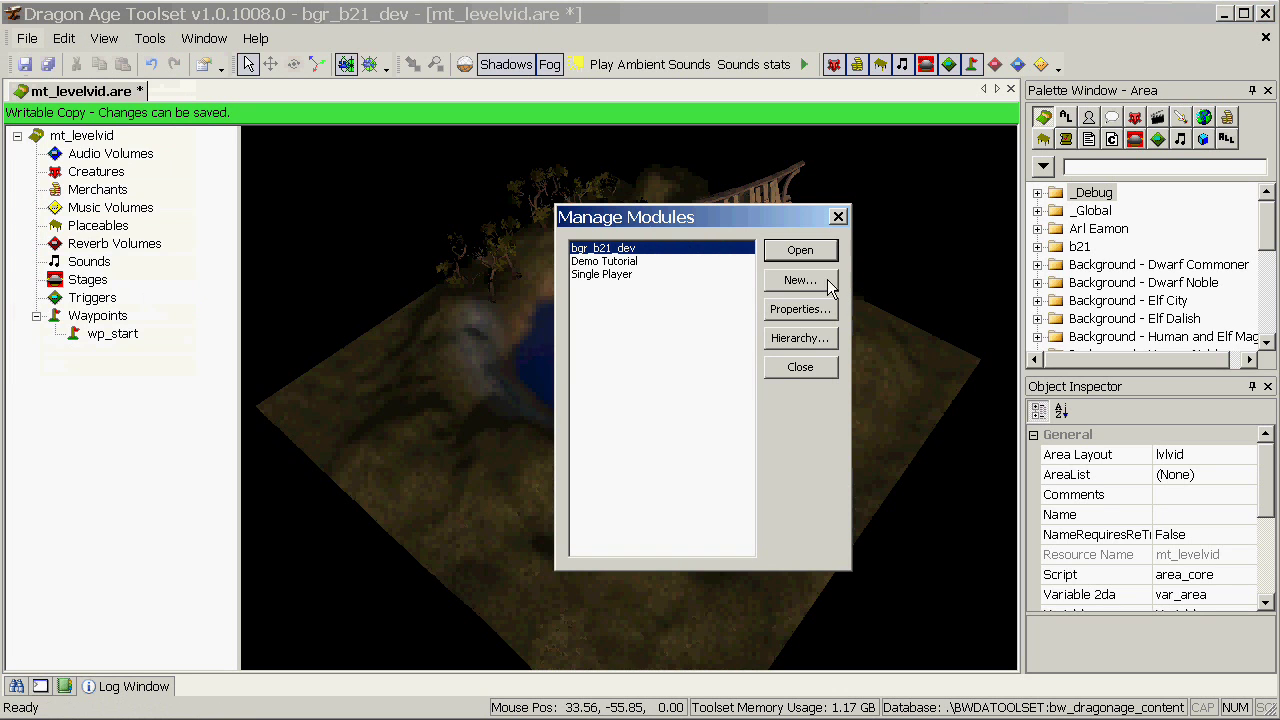
left_click(820, 312)
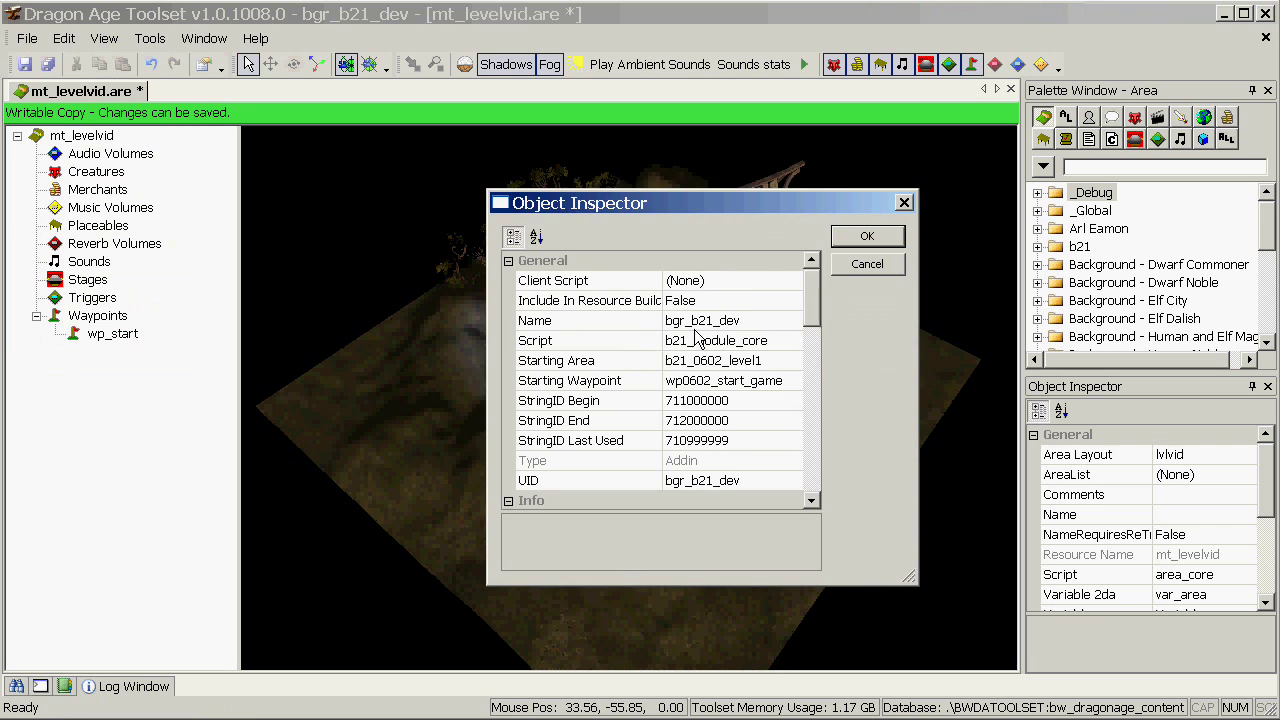
left_click(793, 360)
left_click(794, 361)
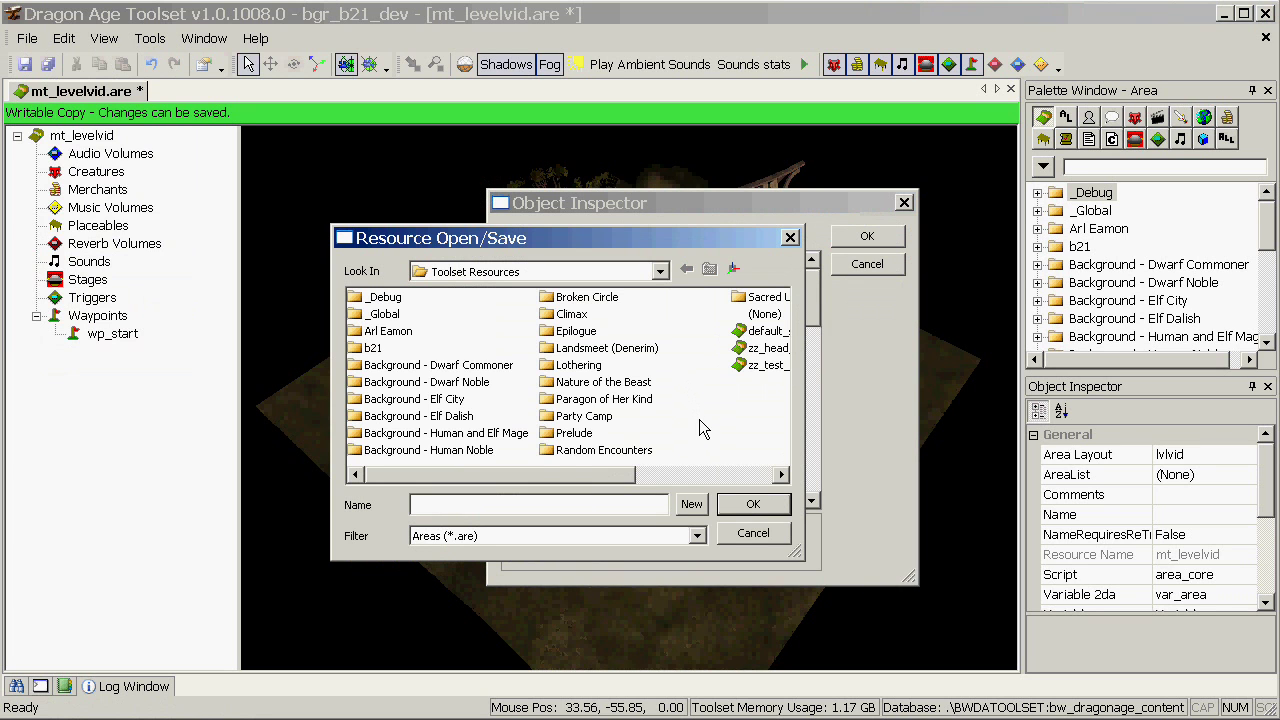
double_click(383, 299)
left_click(391, 316)
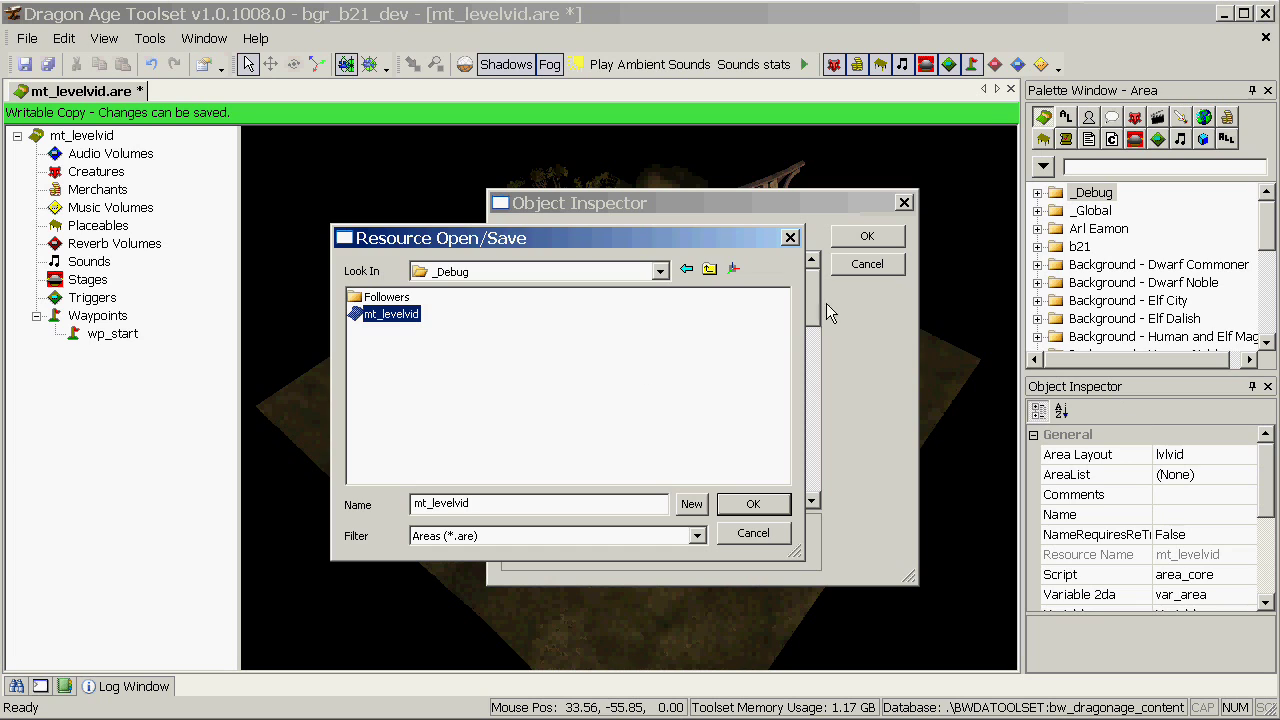
double_click(389, 316)
Choose wp_start as the Starting Waypoint, confirm the properties and close Manage Modules
left_click(784, 381)
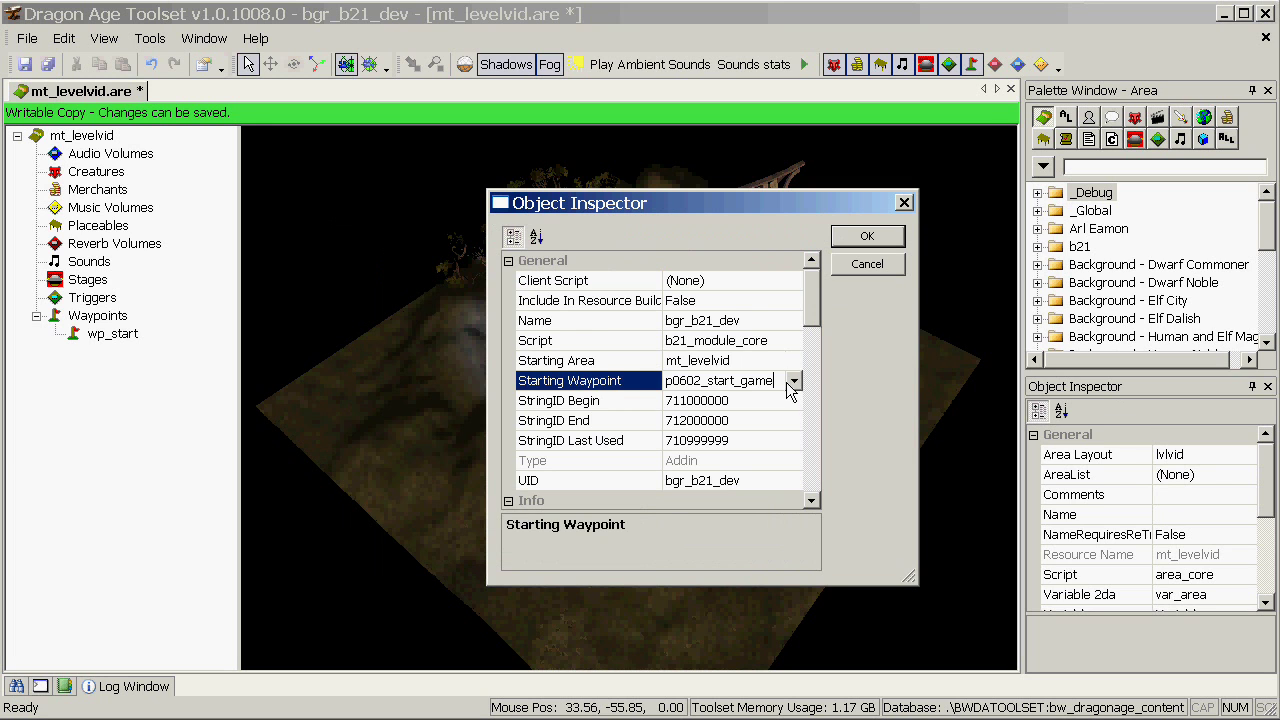
left_click(793, 381)
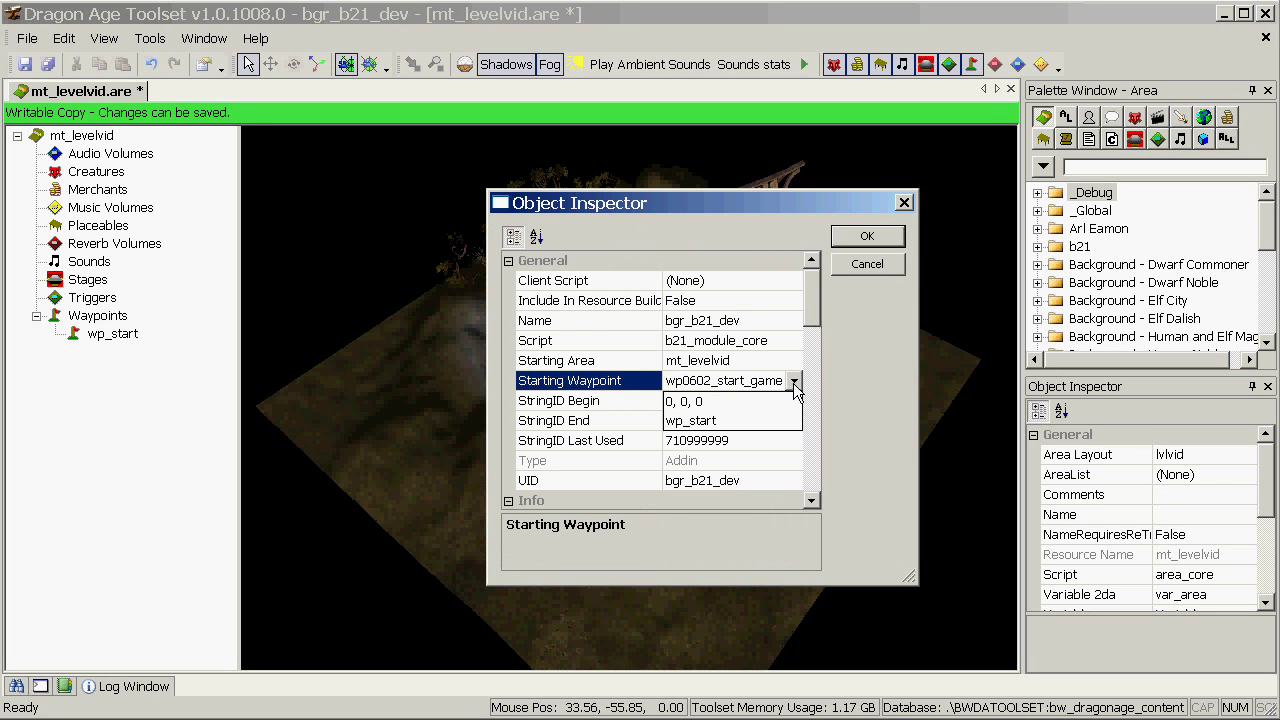
left_click(741, 422)
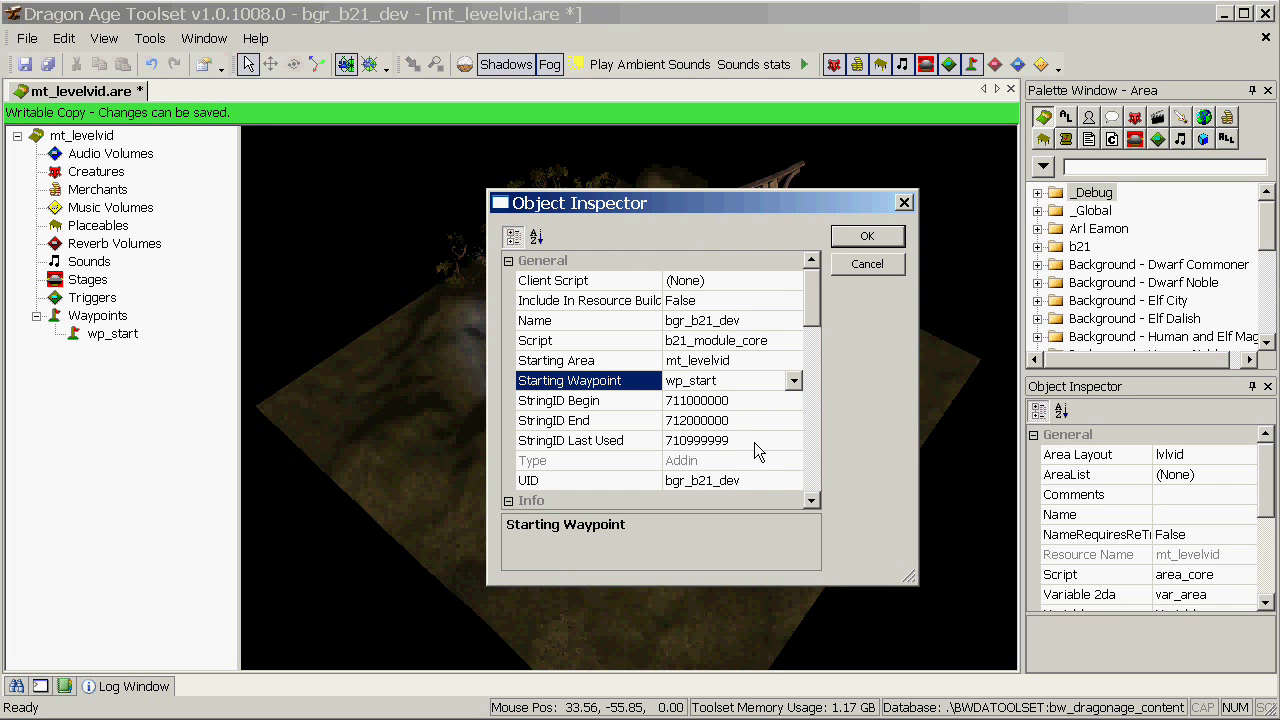
left_click(846, 238)
left_click(805, 367)
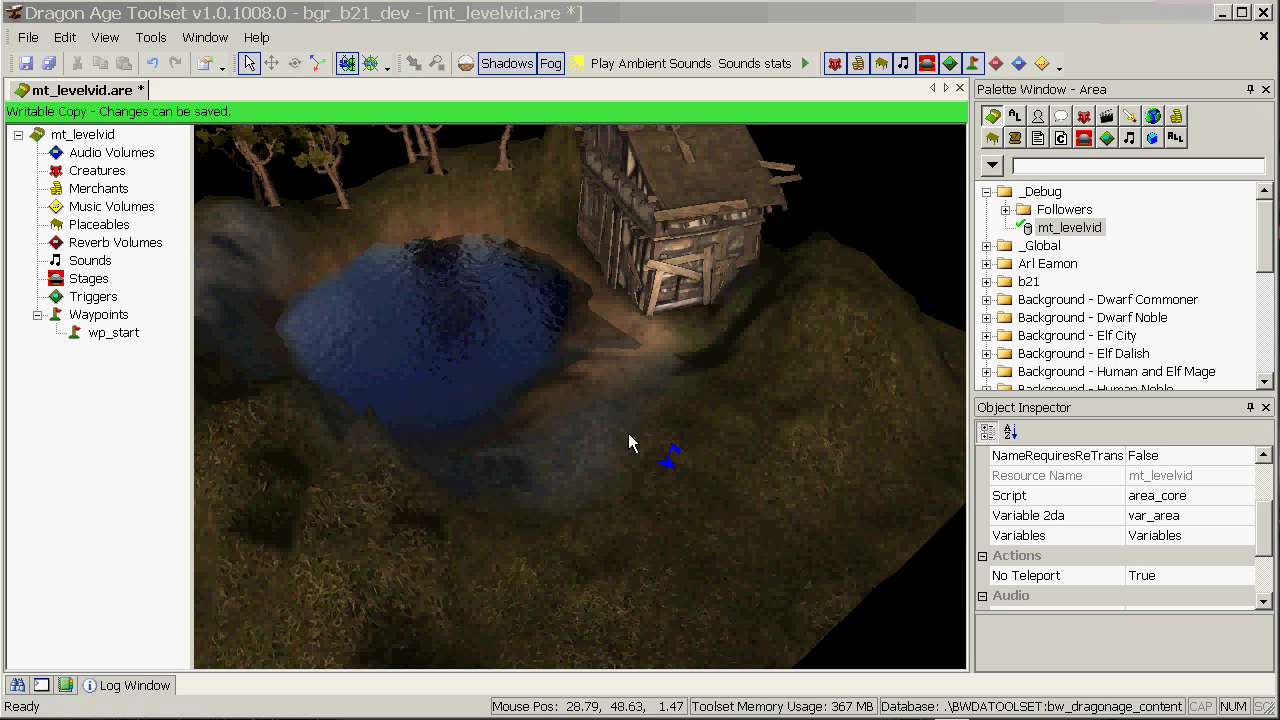
Export the mt_levelvid area from the Palette Window without dependent resources
right_click(1042, 232)
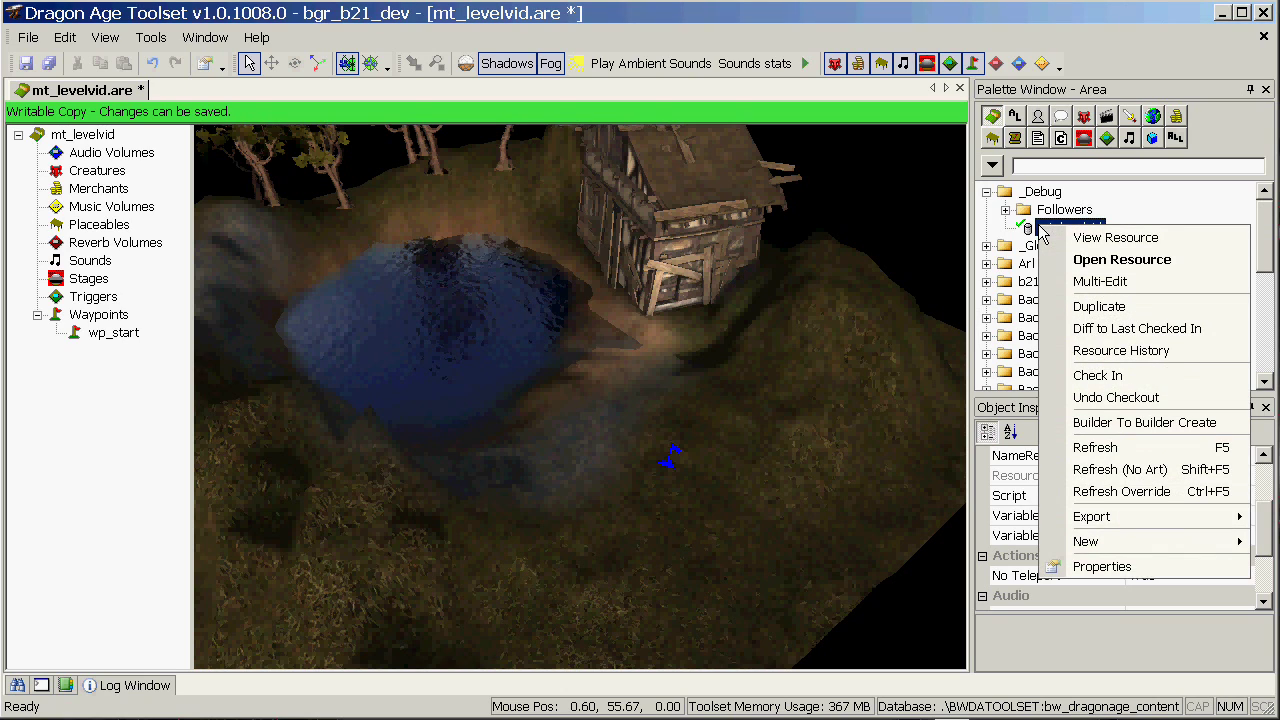
left_click(879, 21)
left_click_drag(896, 15, 358, 24)
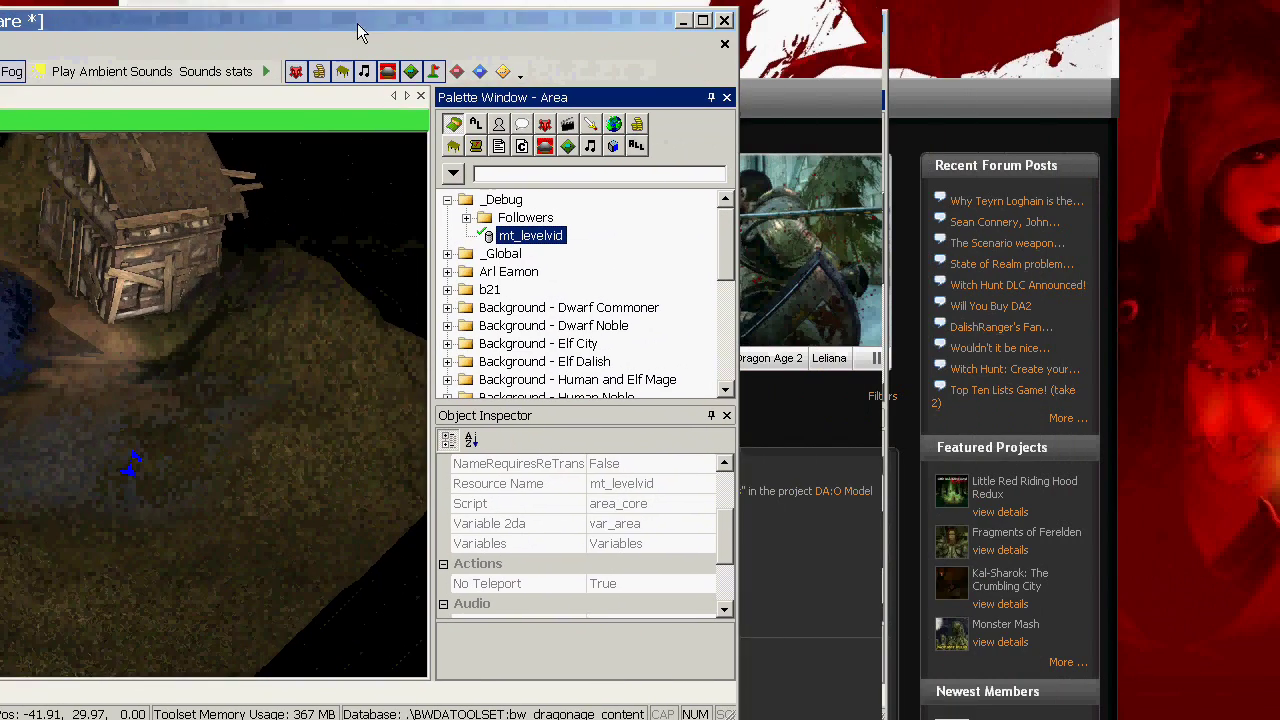
right_click(527, 241)
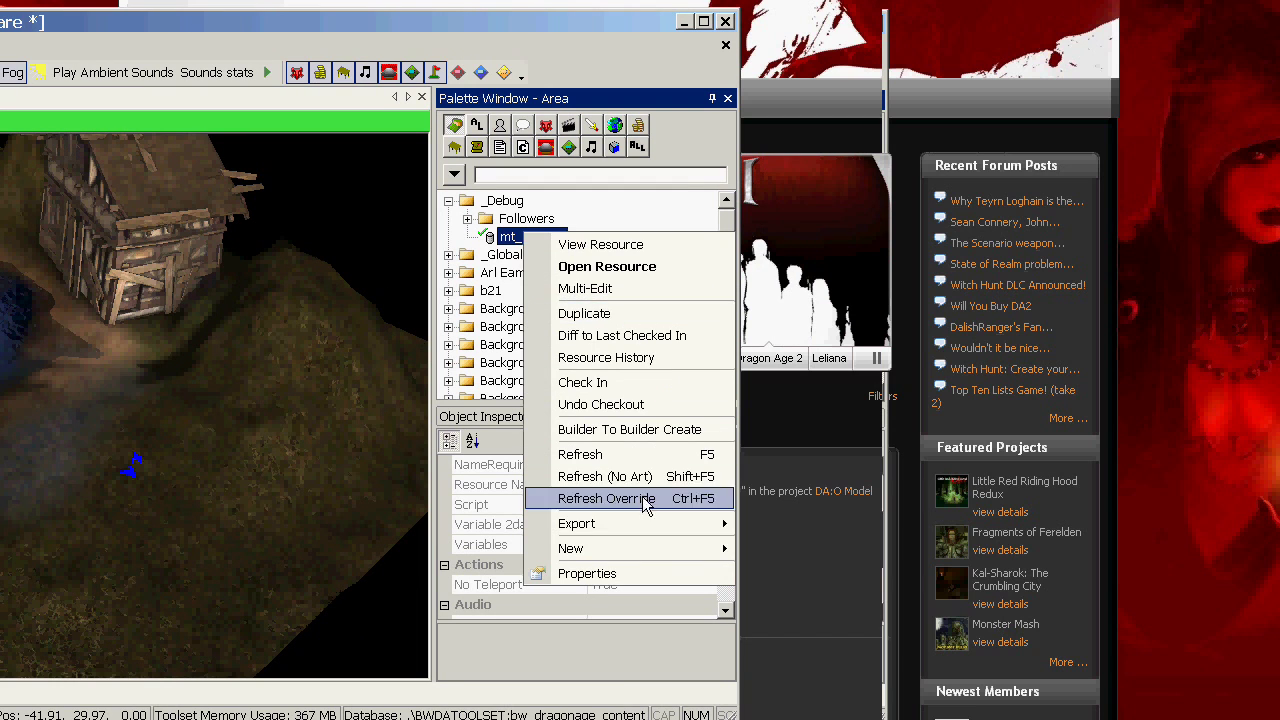
mouse_move(644, 528)
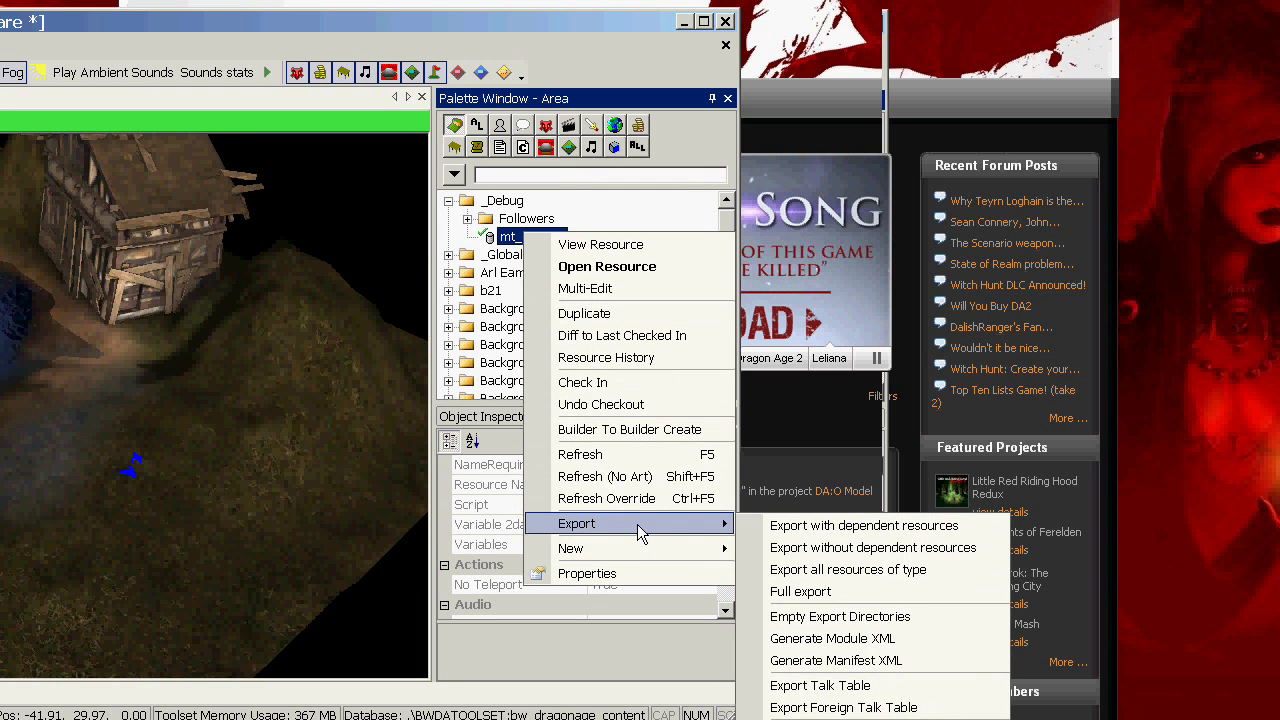
left_click(937, 557)
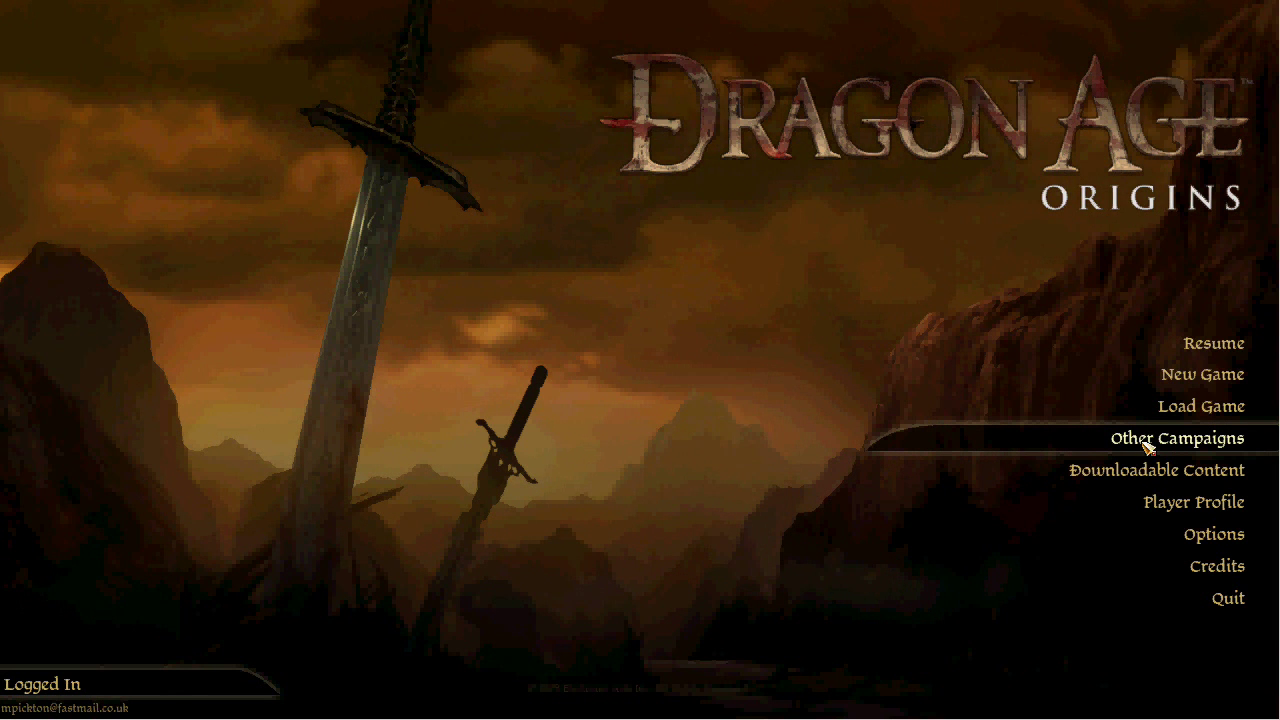
Select the bgr_b21_dev campaign under Other Campaigns
left_click(1066, 448)
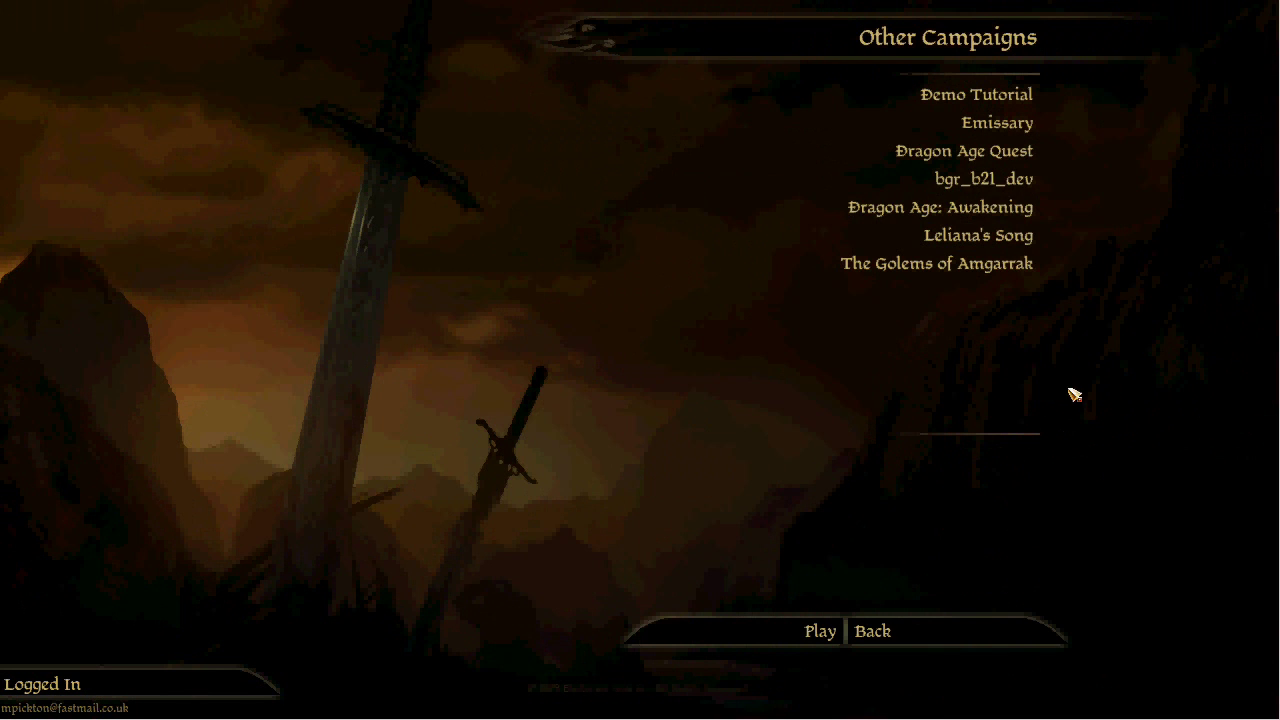
left_click(998, 190)
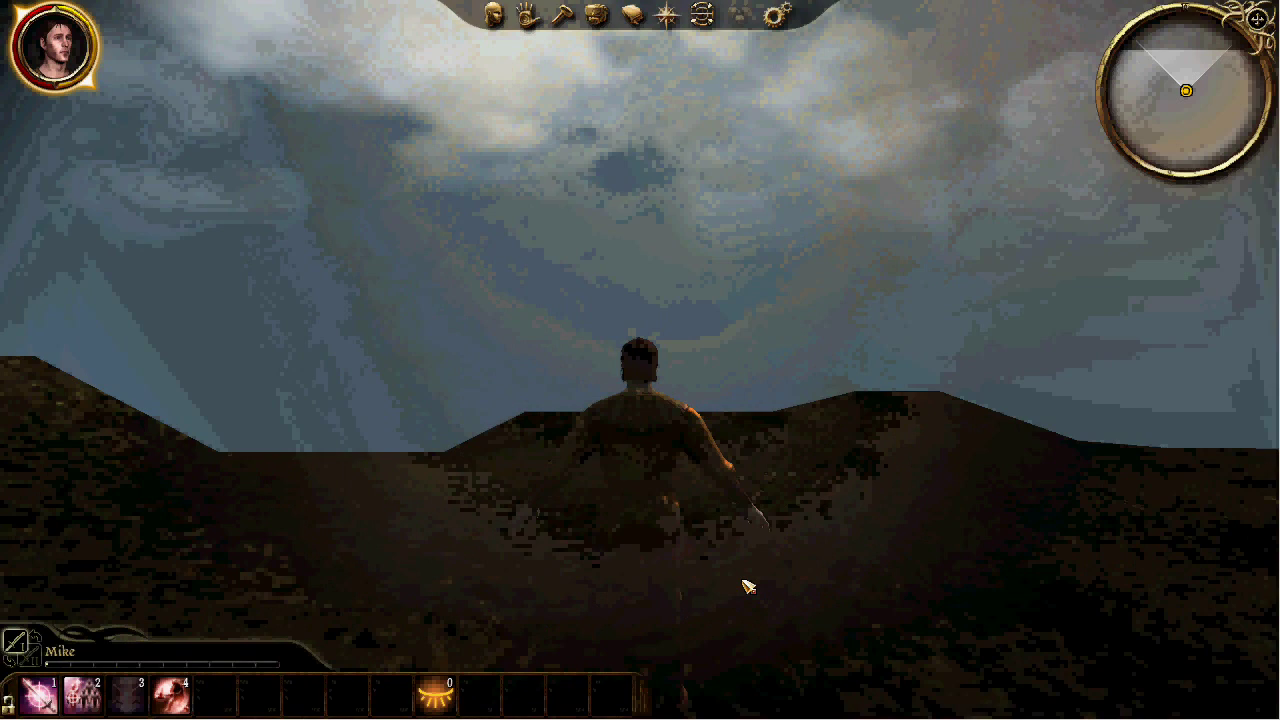
Run the character toward the hut while swinging the camera between the lake and hut
key("Right")
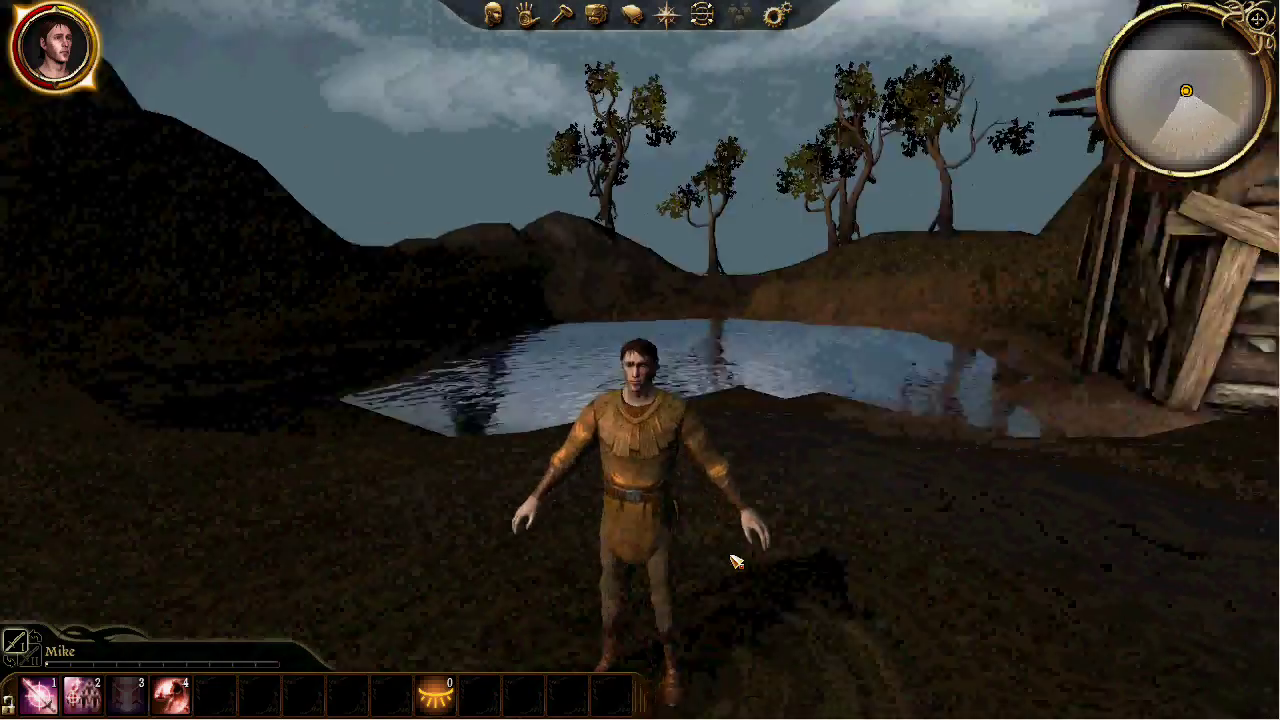
key("Up")
key("Right")
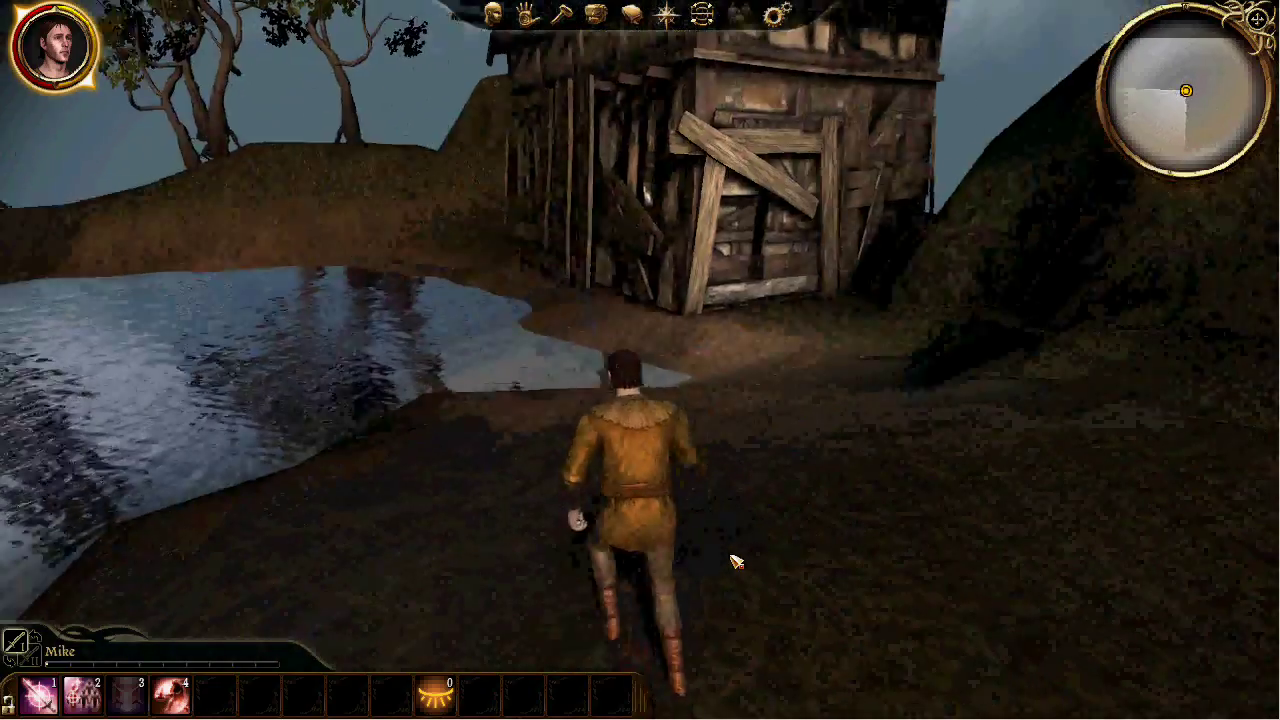
key("Left")
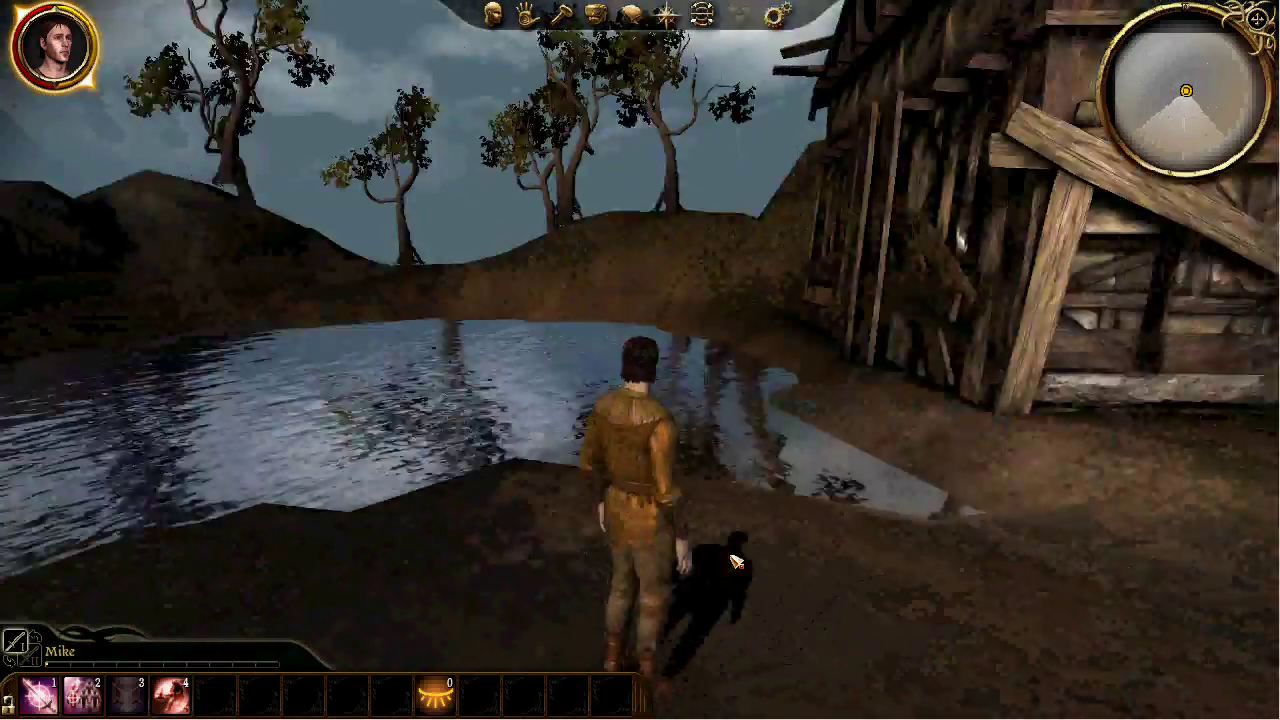
key("Left")
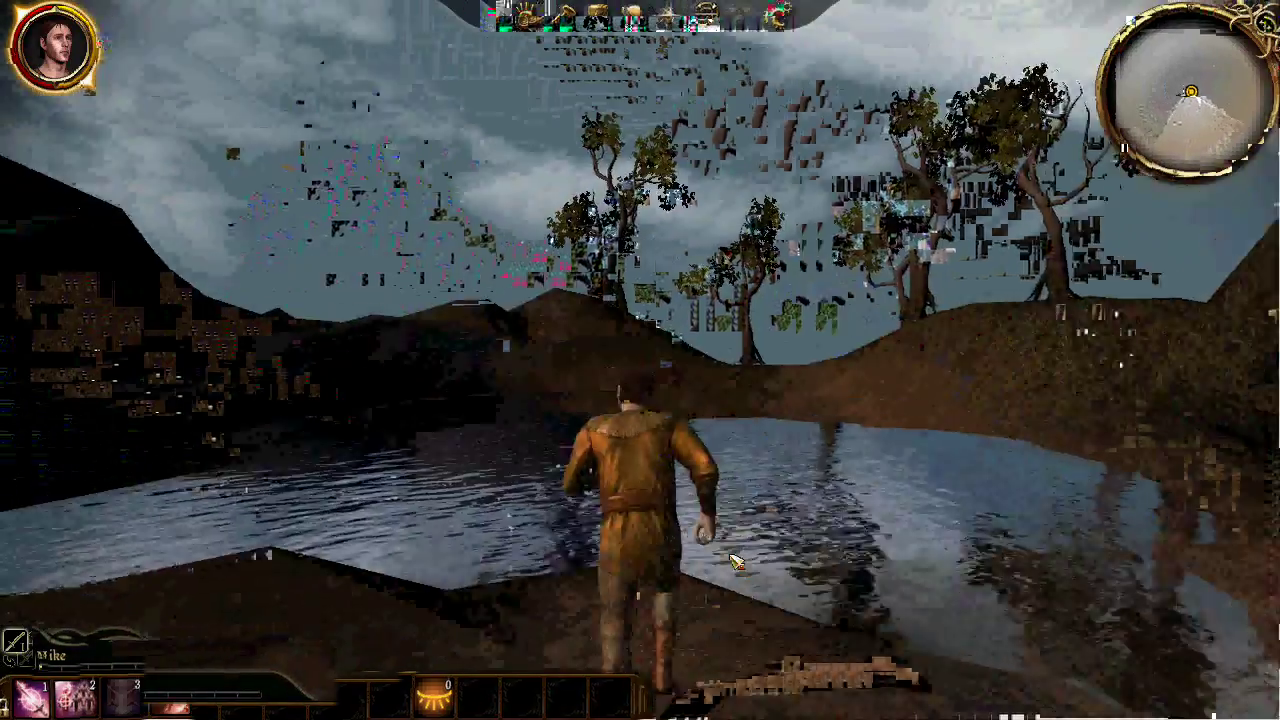
key("Right")
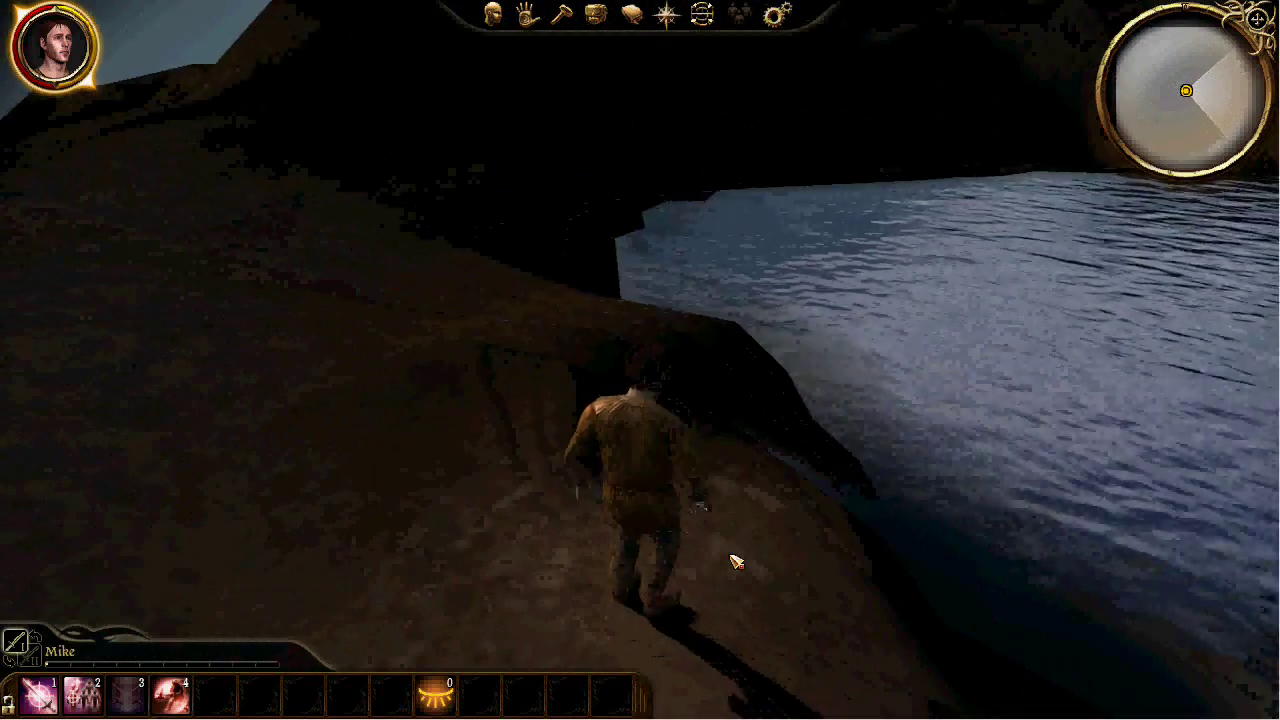
key("Right")
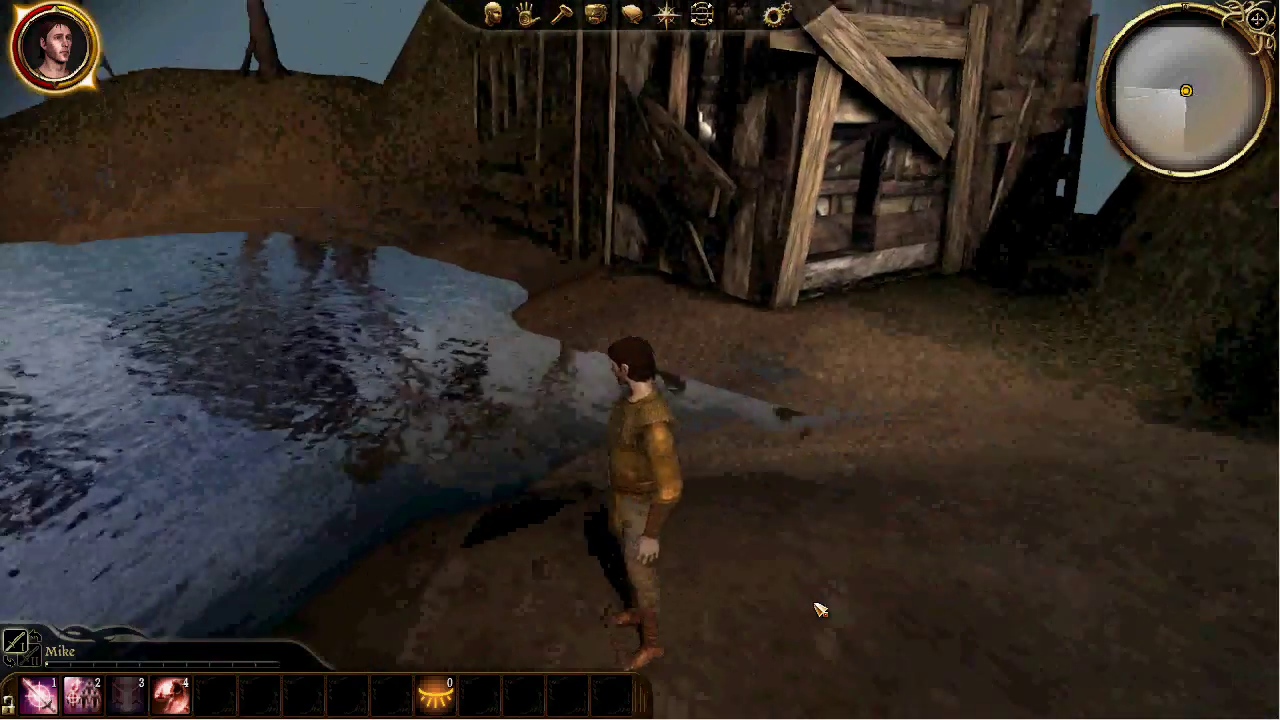
Circle the camera past the trees and hill to the wooden house, zoom out, and recentre the lake
key("Left")
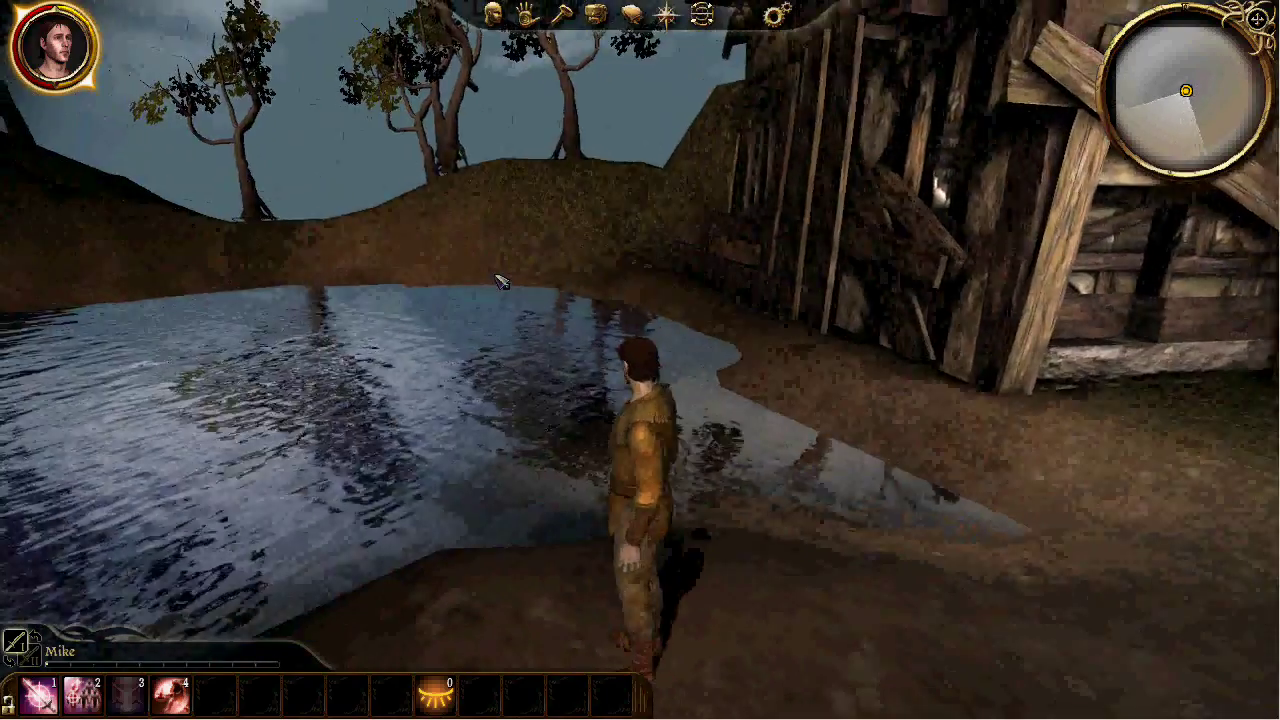
key("Left")
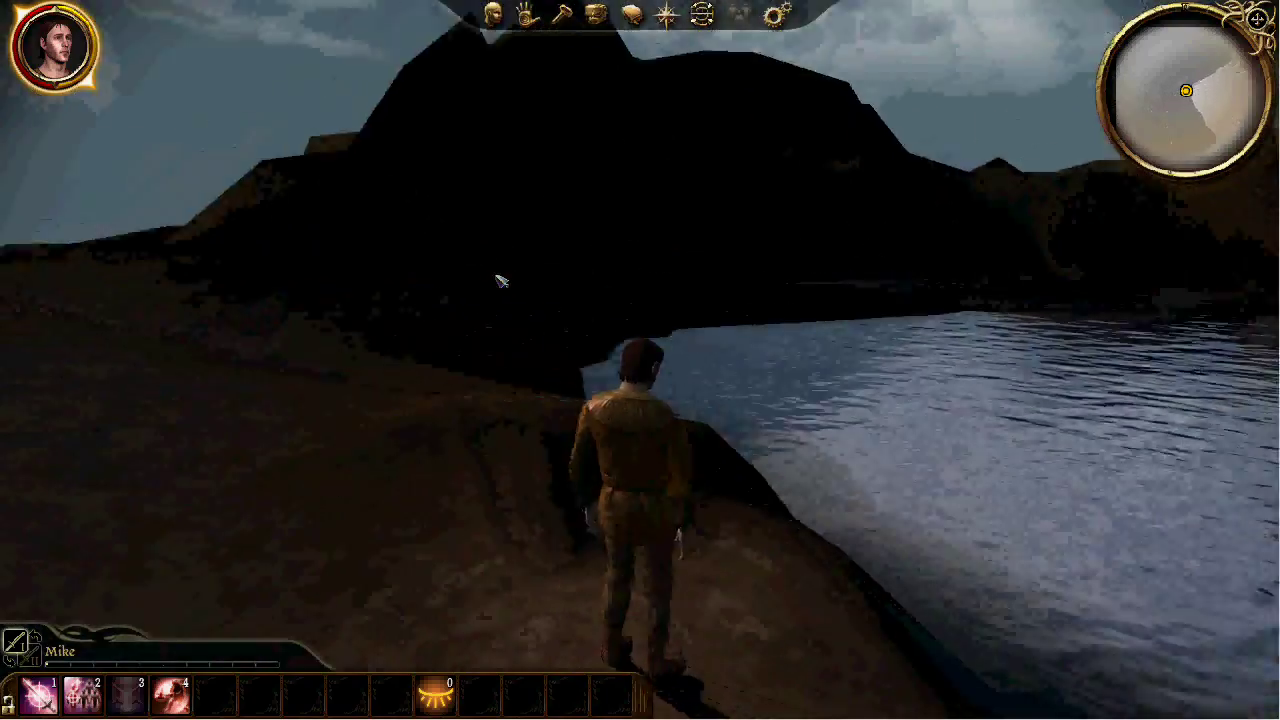
key("Left")
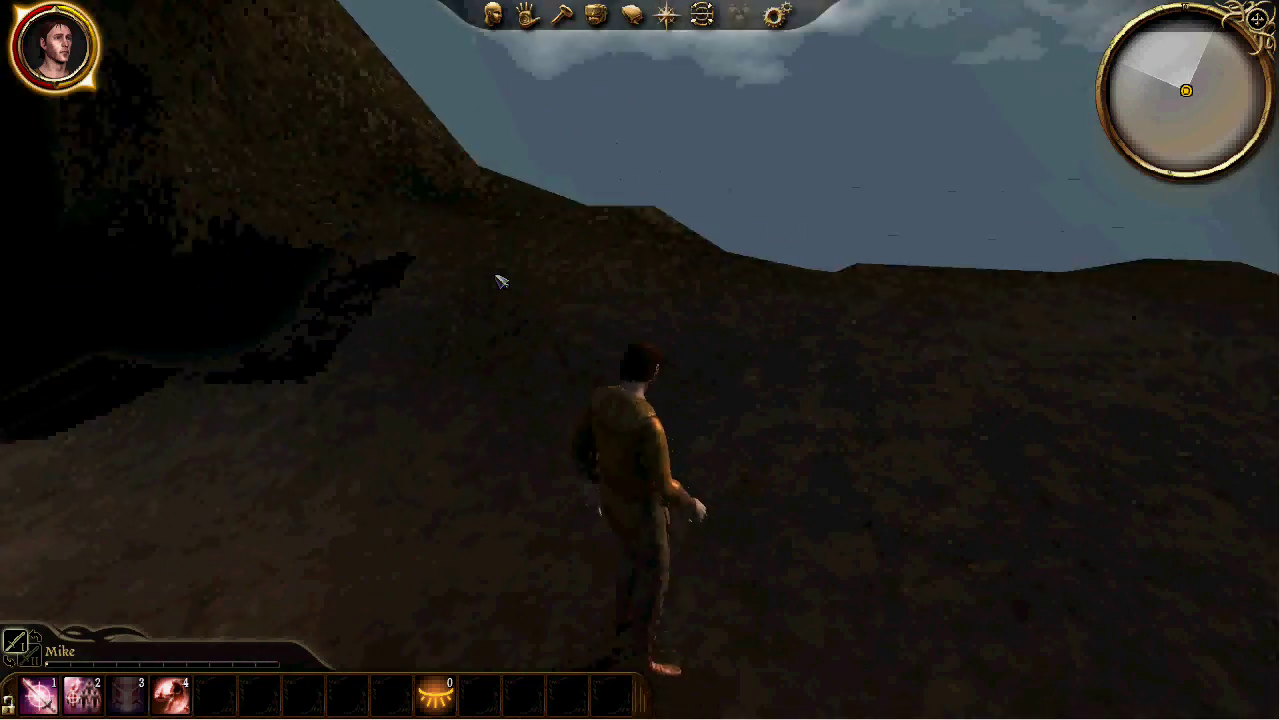
key("Left")
scroll(501, 281, "down", 5)
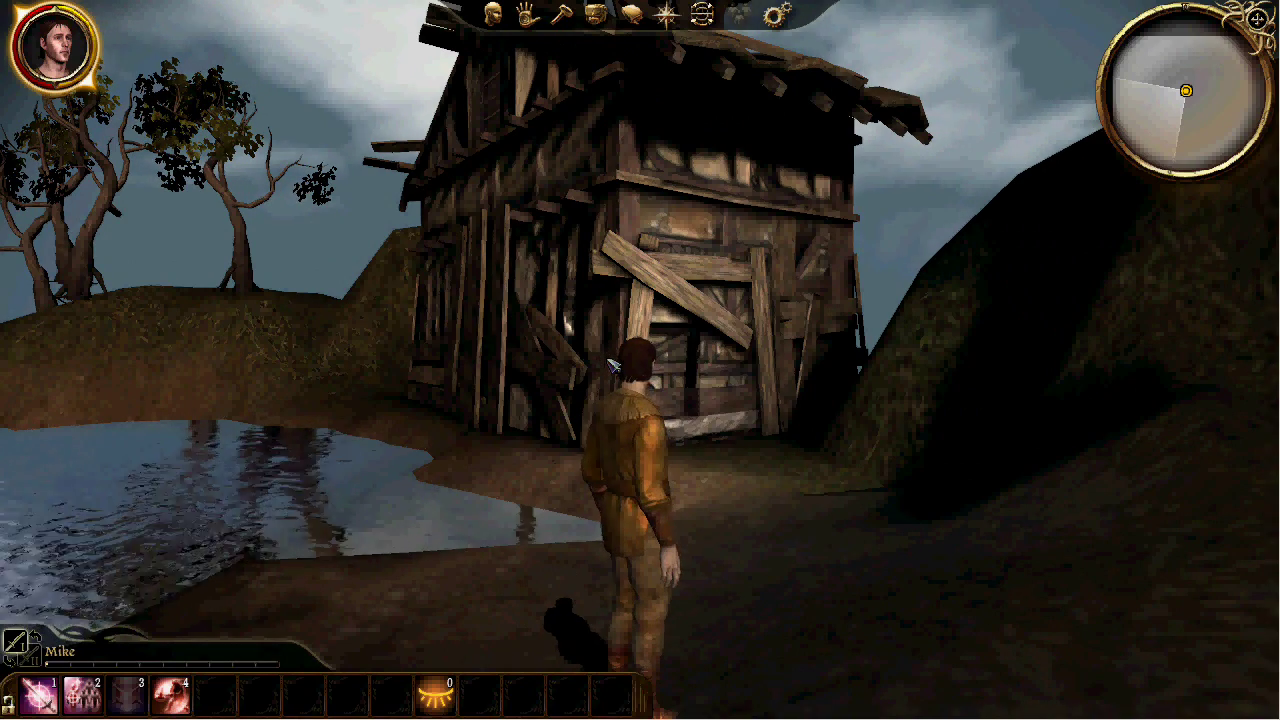
key("Left")
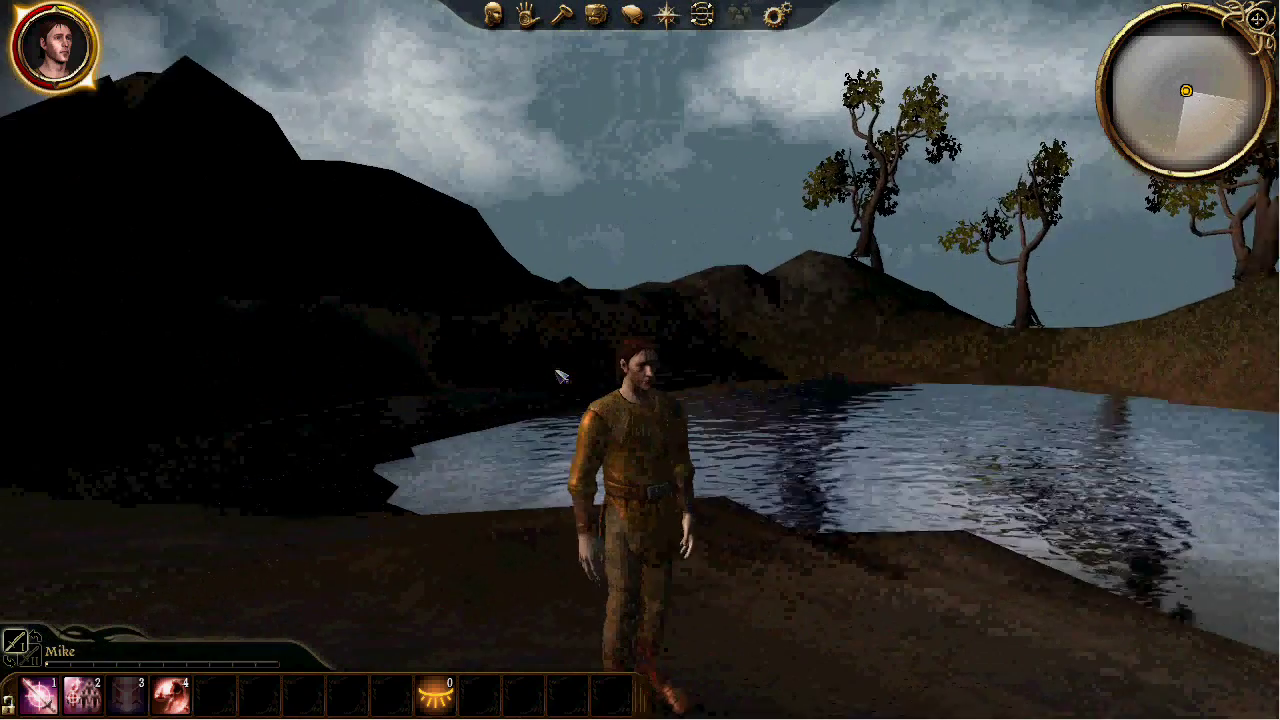
key("Left")
key("Right")
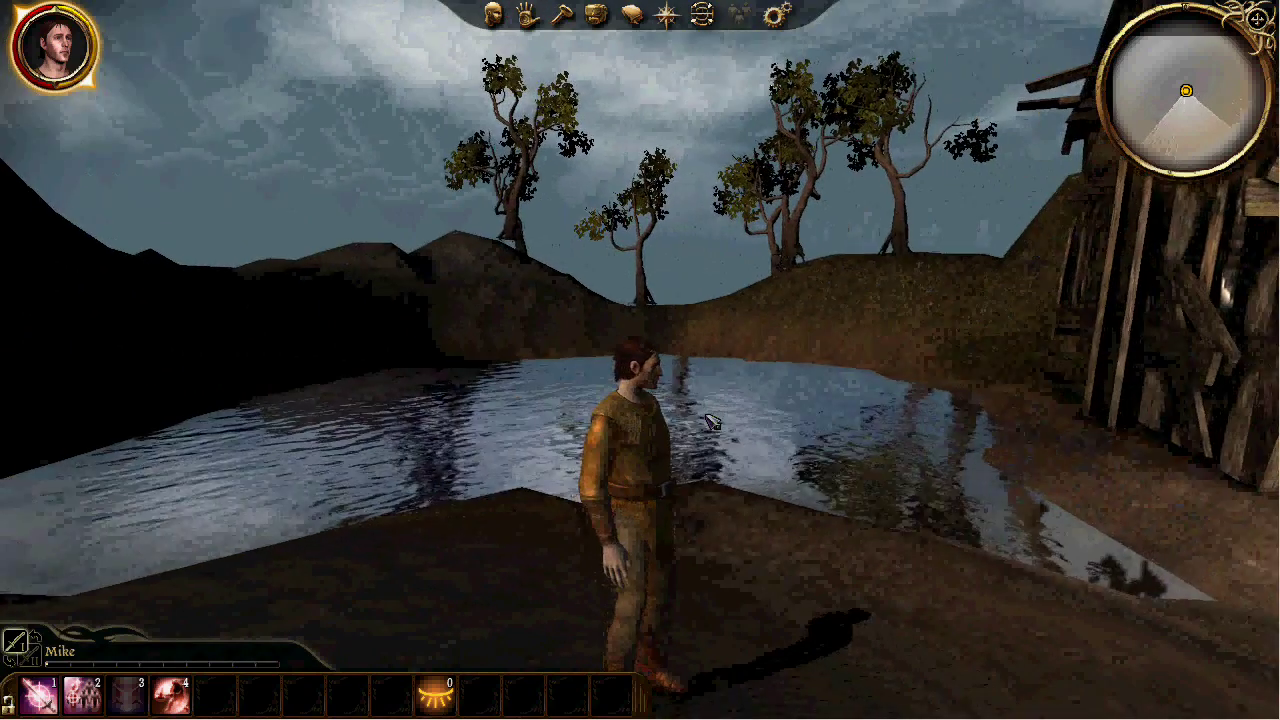